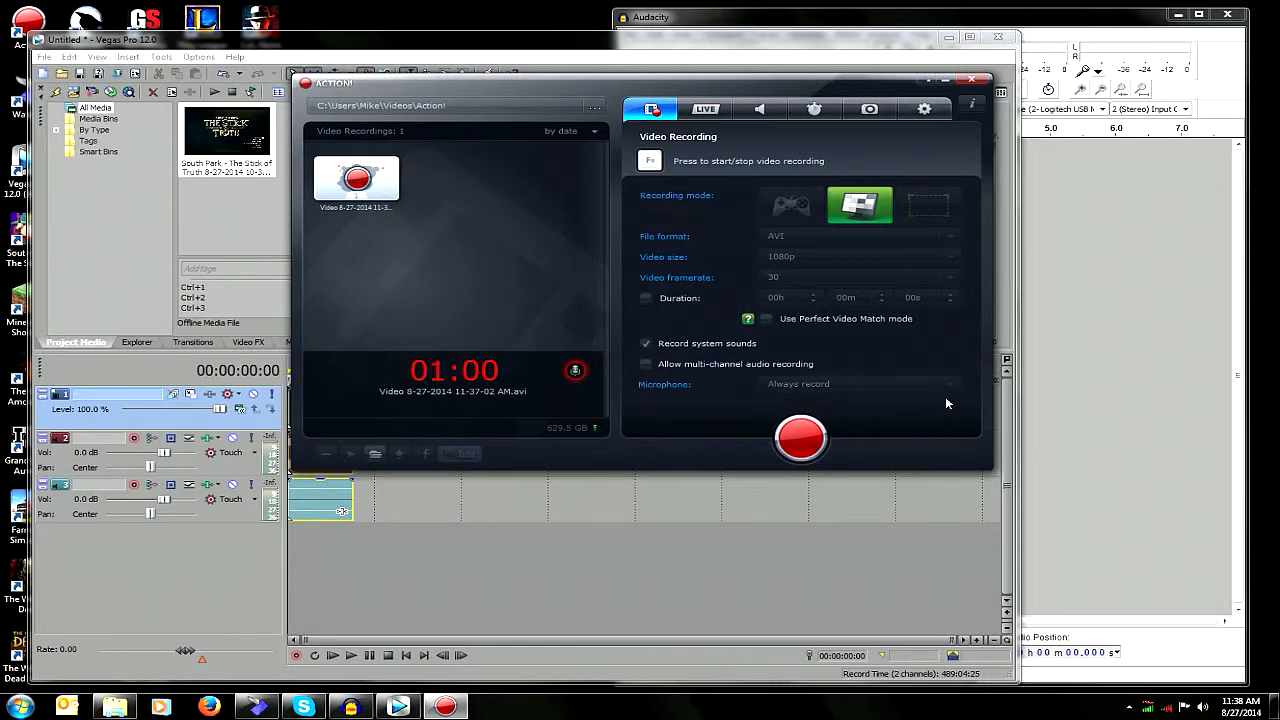
Step: Open Action!'s audio settings and review the option that records the microphone into a separate audio track
{"action": "left_click", "coordinate": [924, 109]}
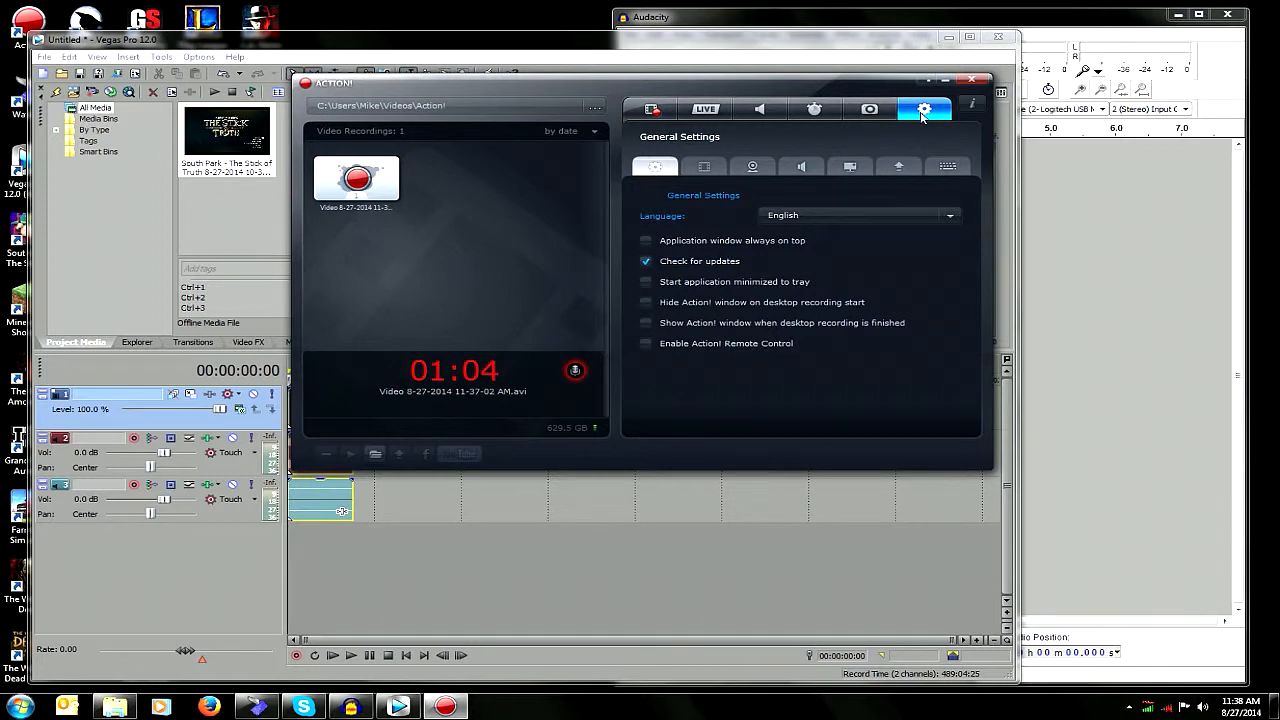
{"action": "left_click", "coordinate": [805, 166]}
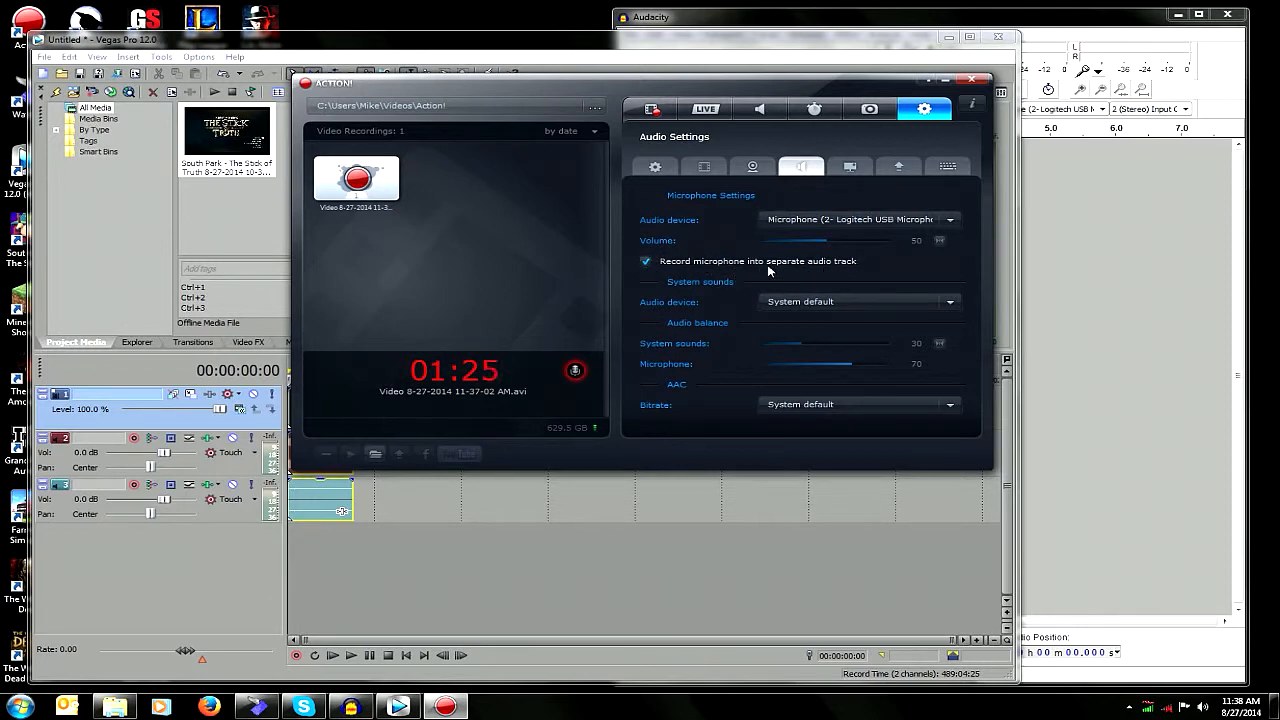
{"action": "left_click", "coordinate": [644, 260]}
Step: Switch to Vegas Pro, mute audio track 2 and the video track, and open the Render As dialog
{"action": "left_click", "coordinate": [332, 41]}
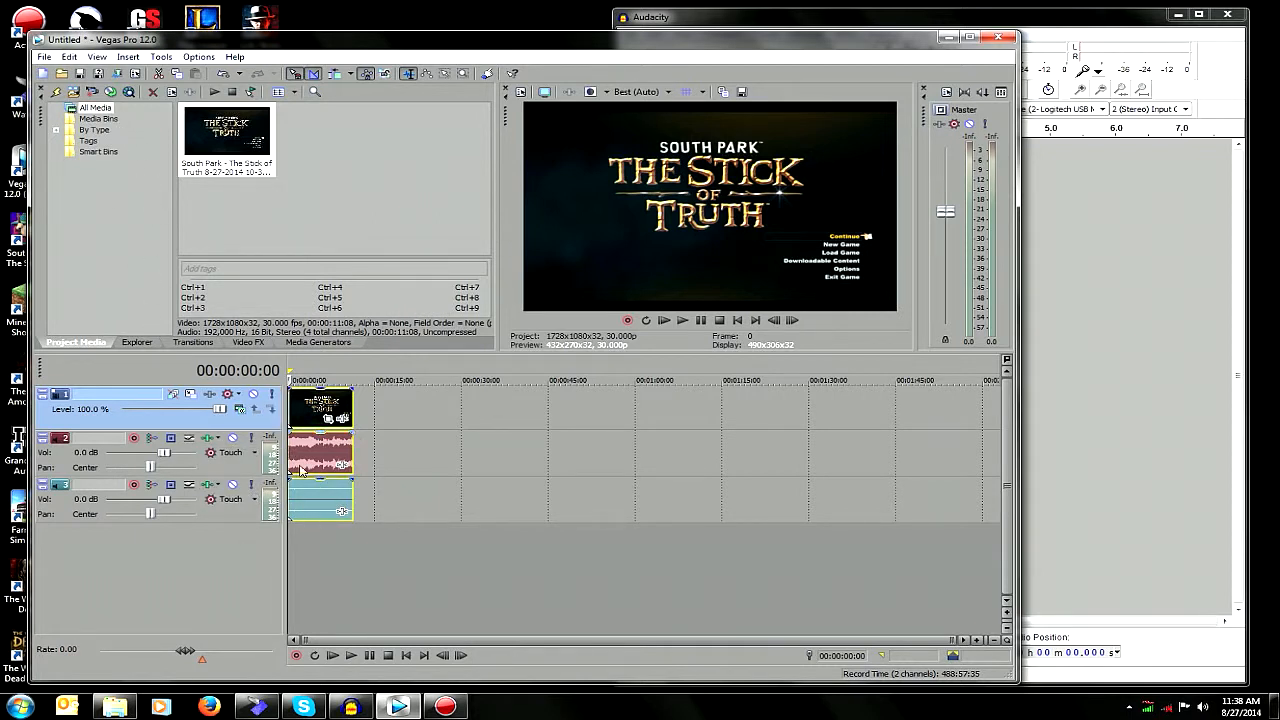
{"action": "left_click", "coordinate": [233, 438]}
{"action": "left_click", "coordinate": [254, 395]}
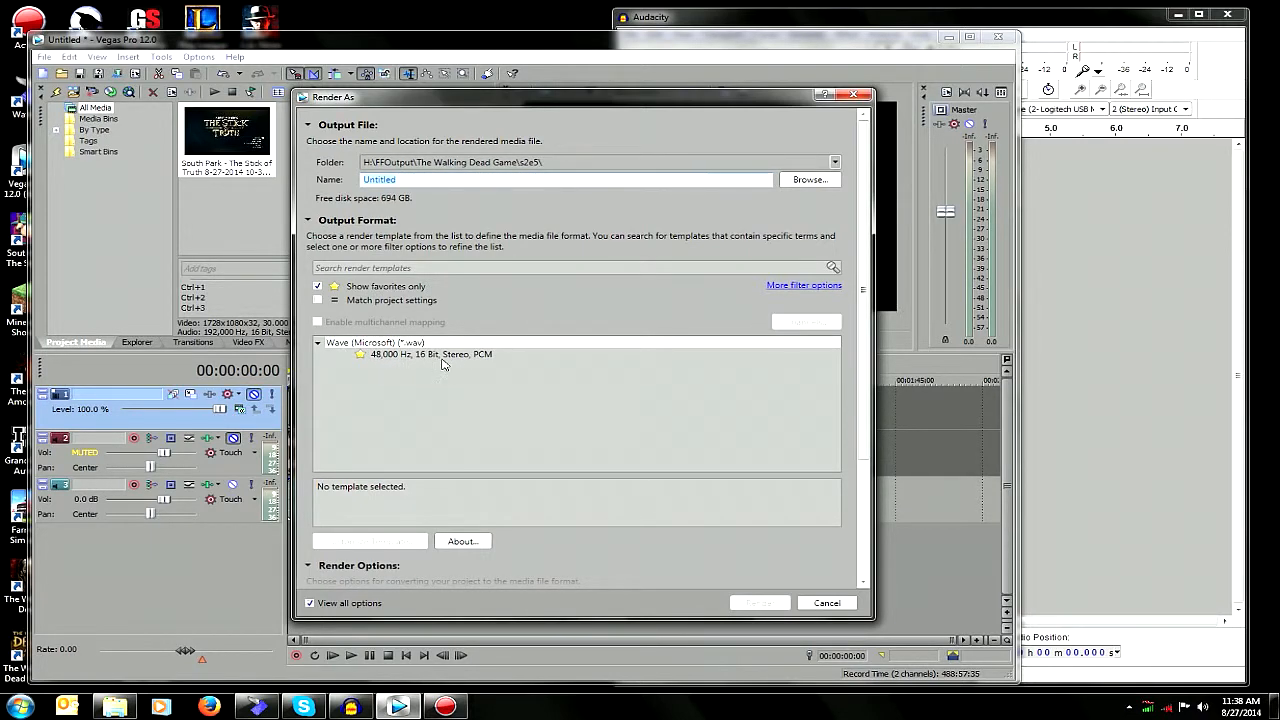
Step: Cancel the render and unmute audio track 2 and the video track
{"action": "left_click", "coordinate": [825, 603]}
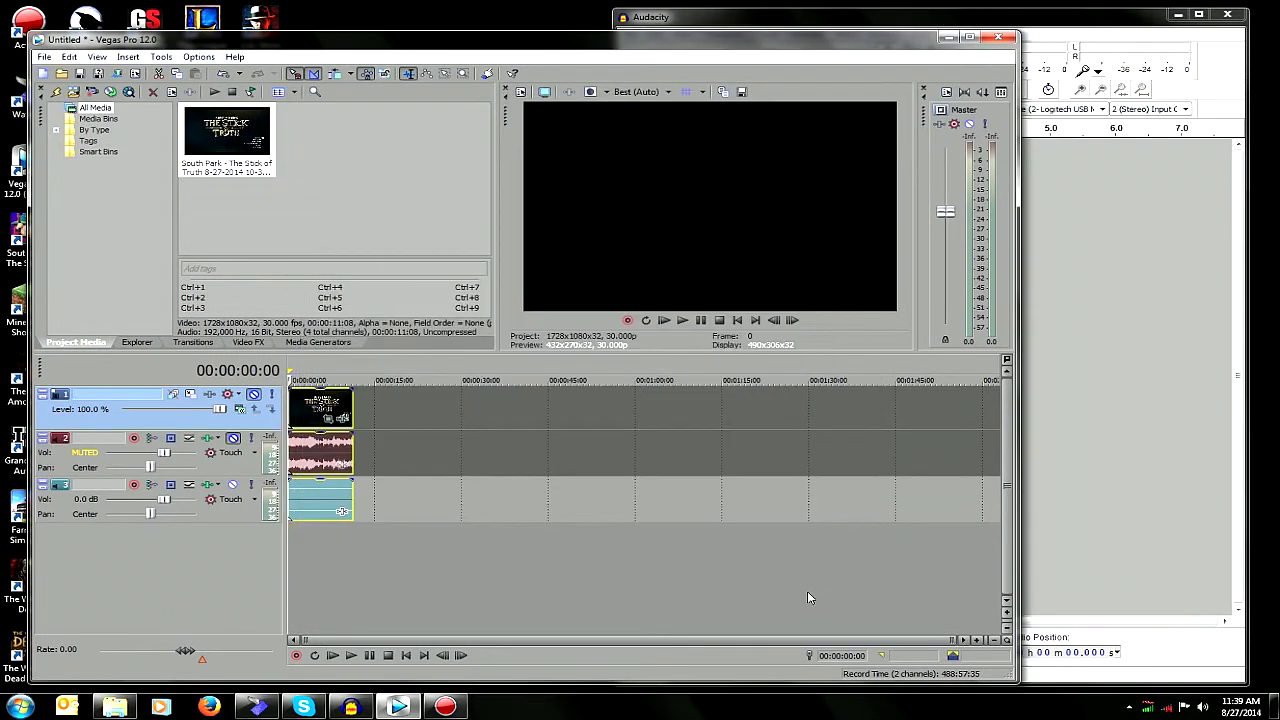
{"action": "left_click", "coordinate": [233, 438]}
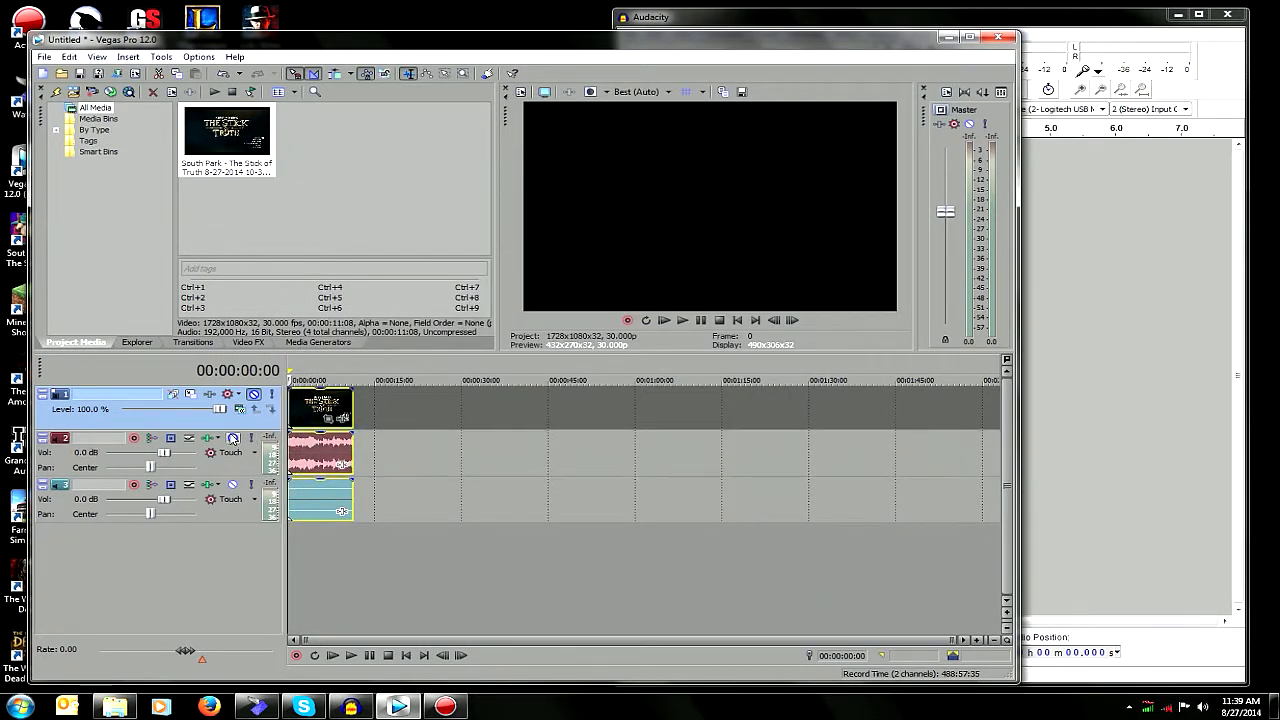
{"action": "left_click", "coordinate": [254, 393]}
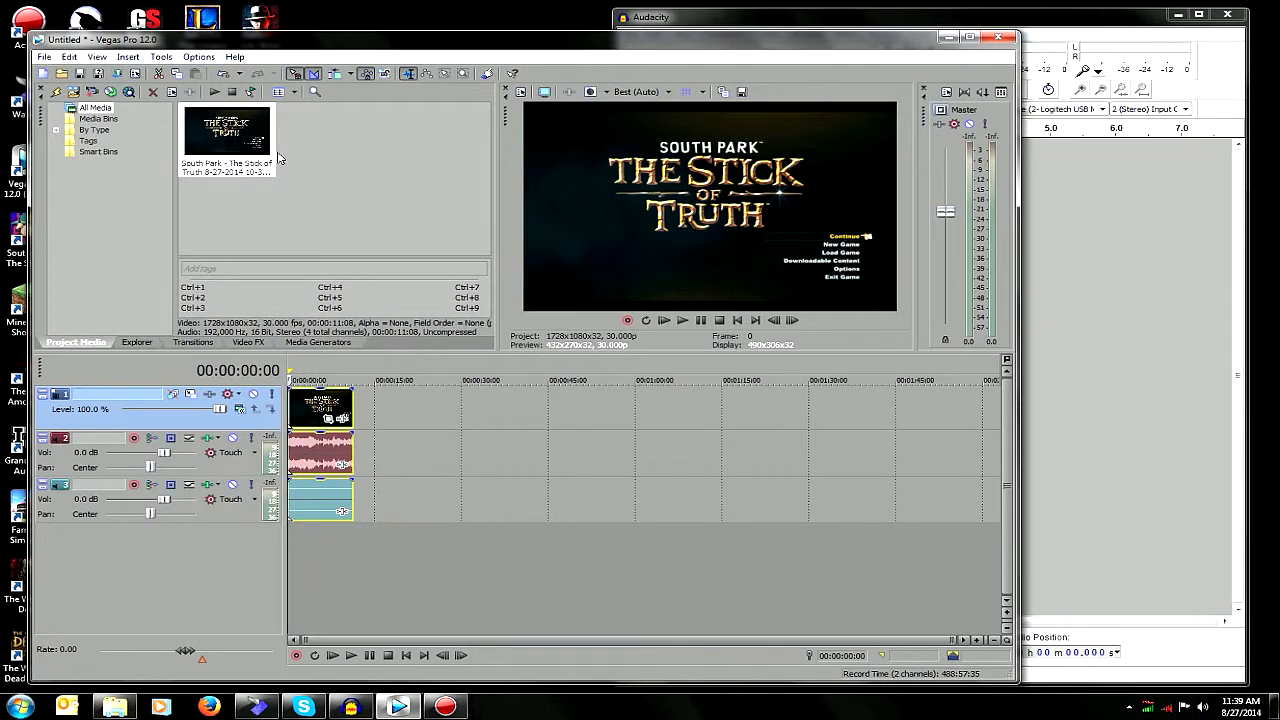
Step: Switch to Action! to review its microphone audio settings, and switch to Audacity to look through its file commands
{"action": "left_click", "coordinate": [446, 707]}
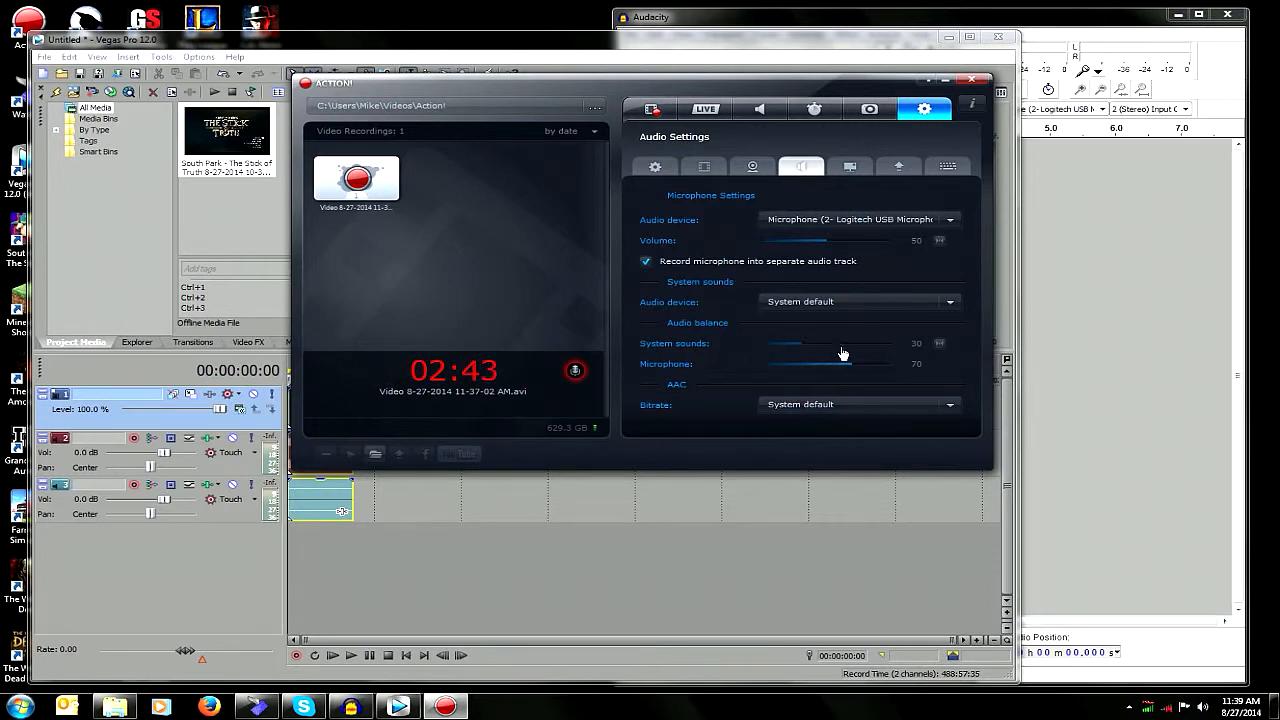
{"action": "left_click", "coordinate": [744, 12]}
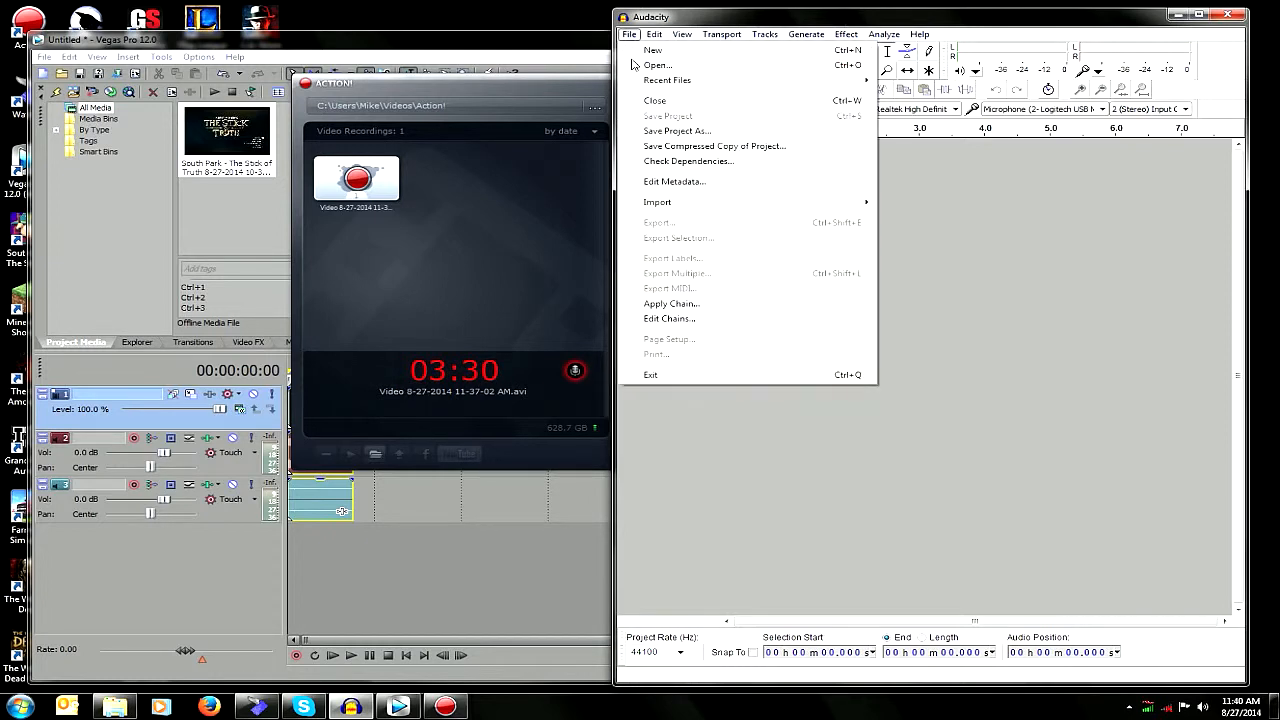
{"action": "left_click", "coordinate": [685, 15]}
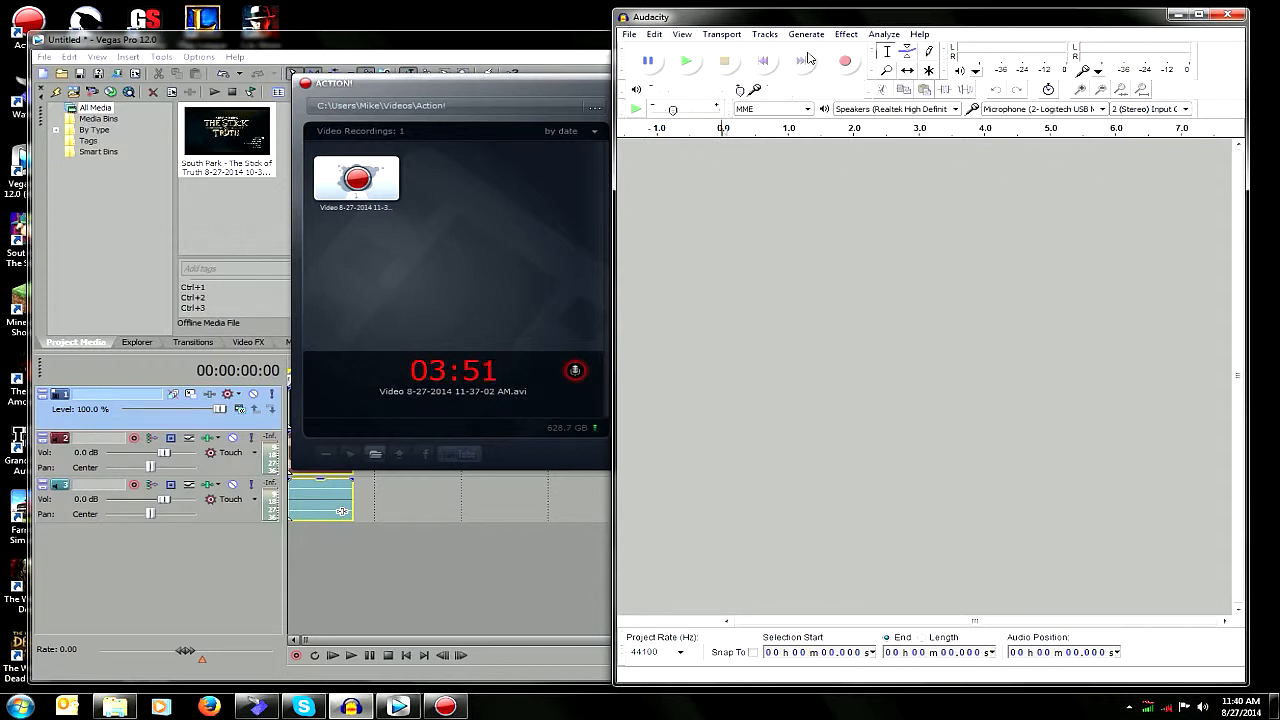
Step: Record a voice sample of about 9 seconds that begins with about 4 seconds of silence, and return to its start
{"action": "left_click", "coordinate": [845, 62]}
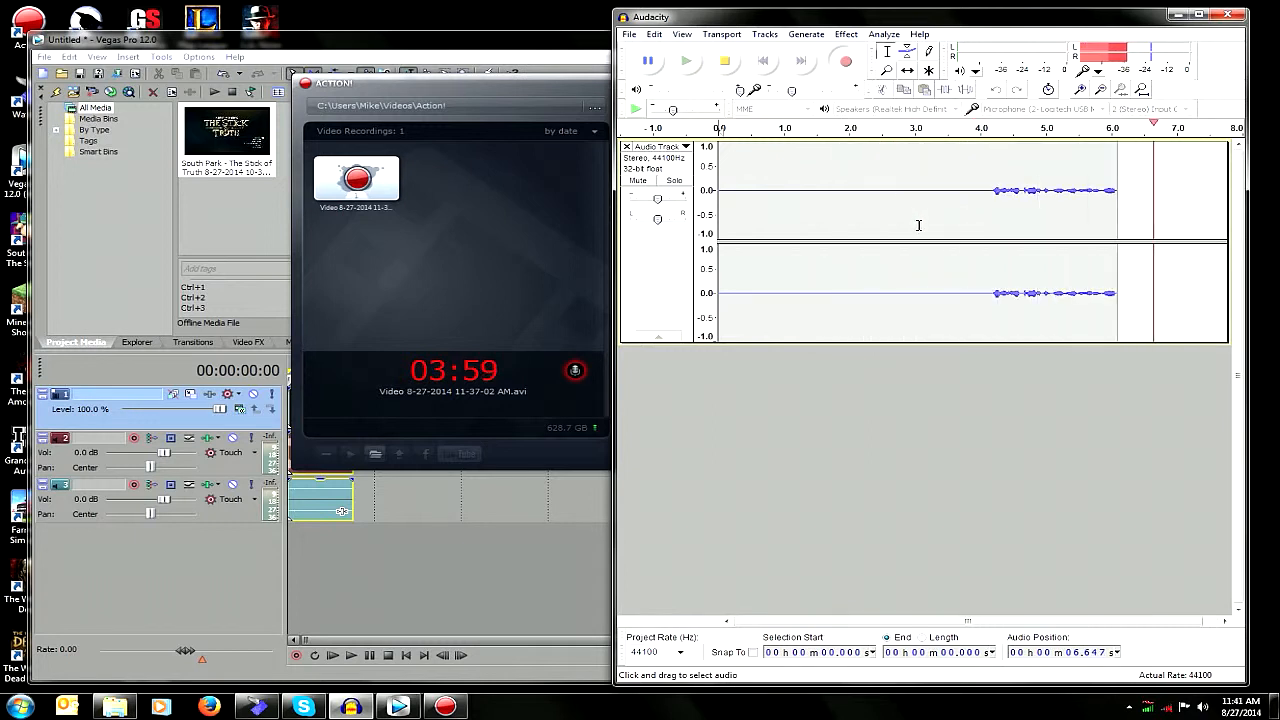
{"action": "left_click", "coordinate": [726, 62]}
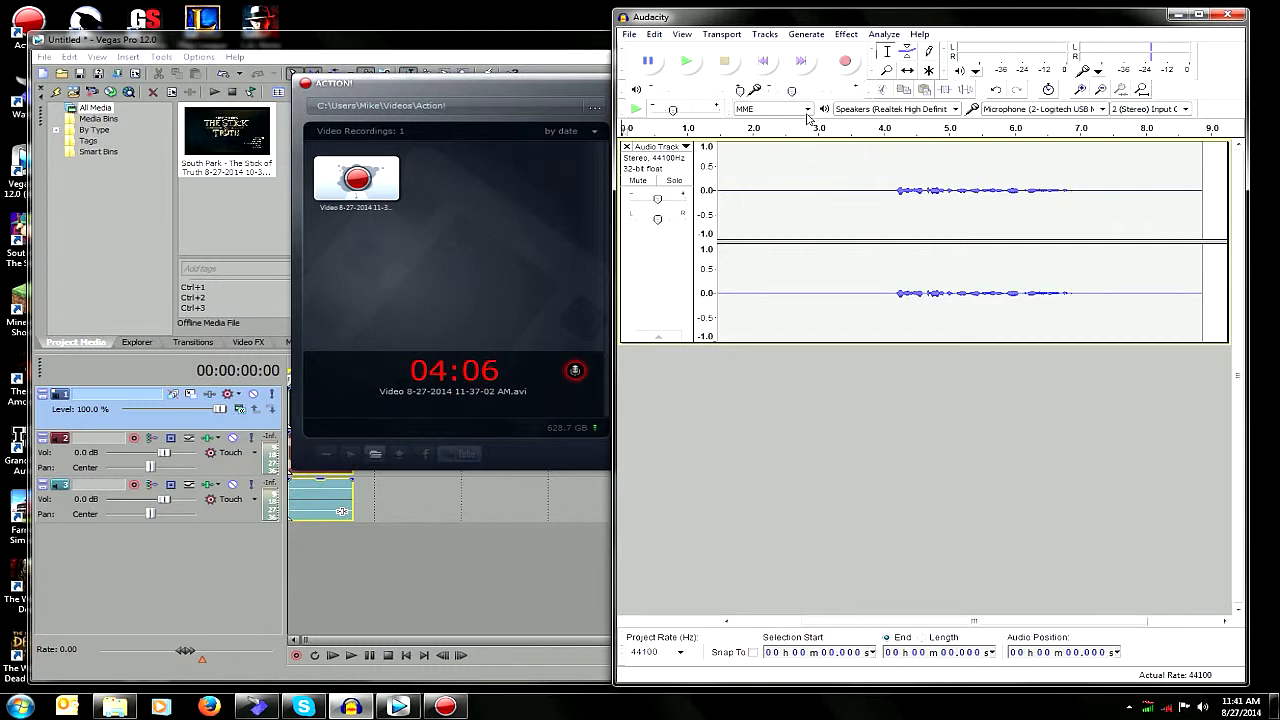
{"action": "left_click", "coordinate": [765, 64]}
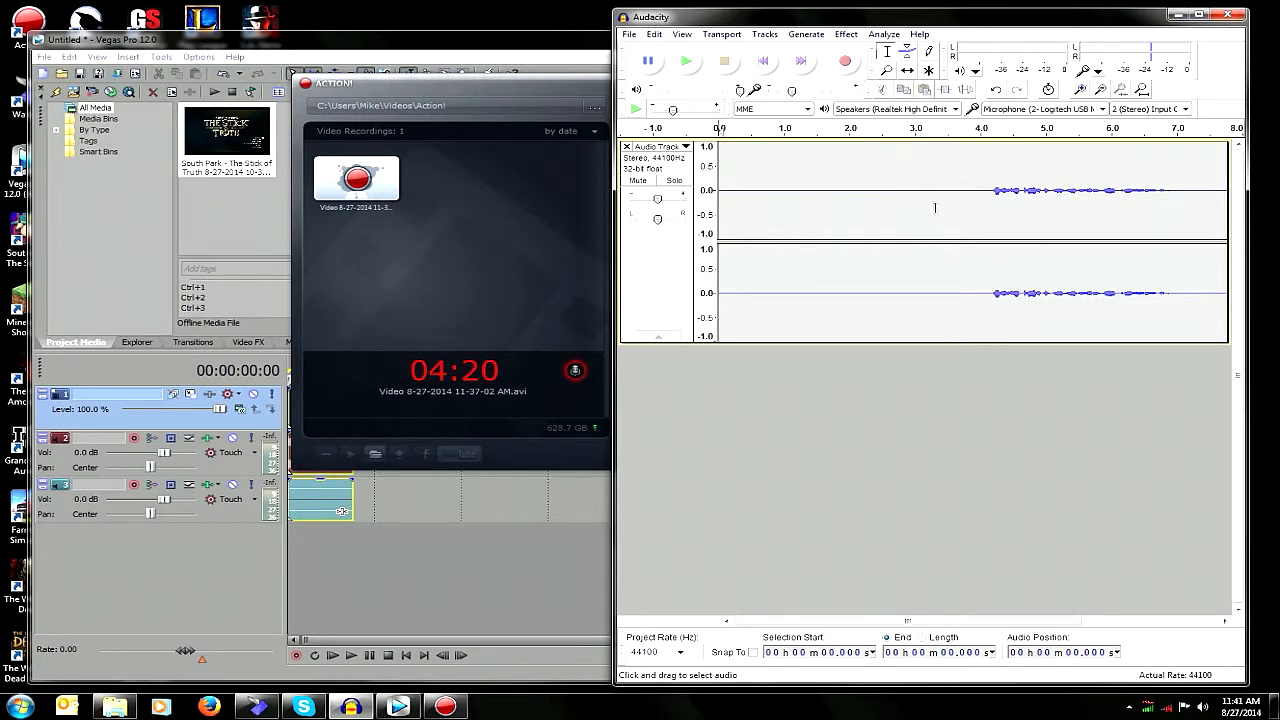
Step: Select the silent opening from 0 to 4.191 seconds and capture it as the Noise Removal profile
{"action": "left_click", "coordinate": [992, 190]}
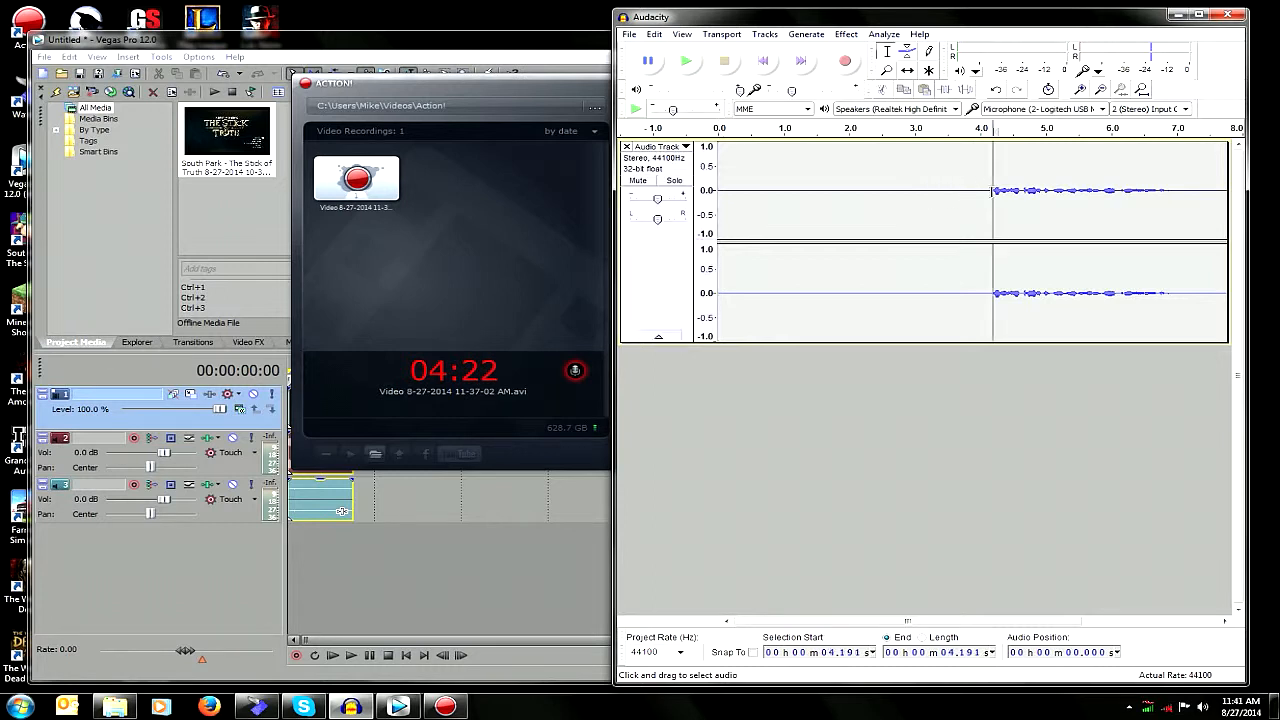
{"action": "left_click_drag", "start_coordinate": [988, 191], "coordinate": [683, 195]}
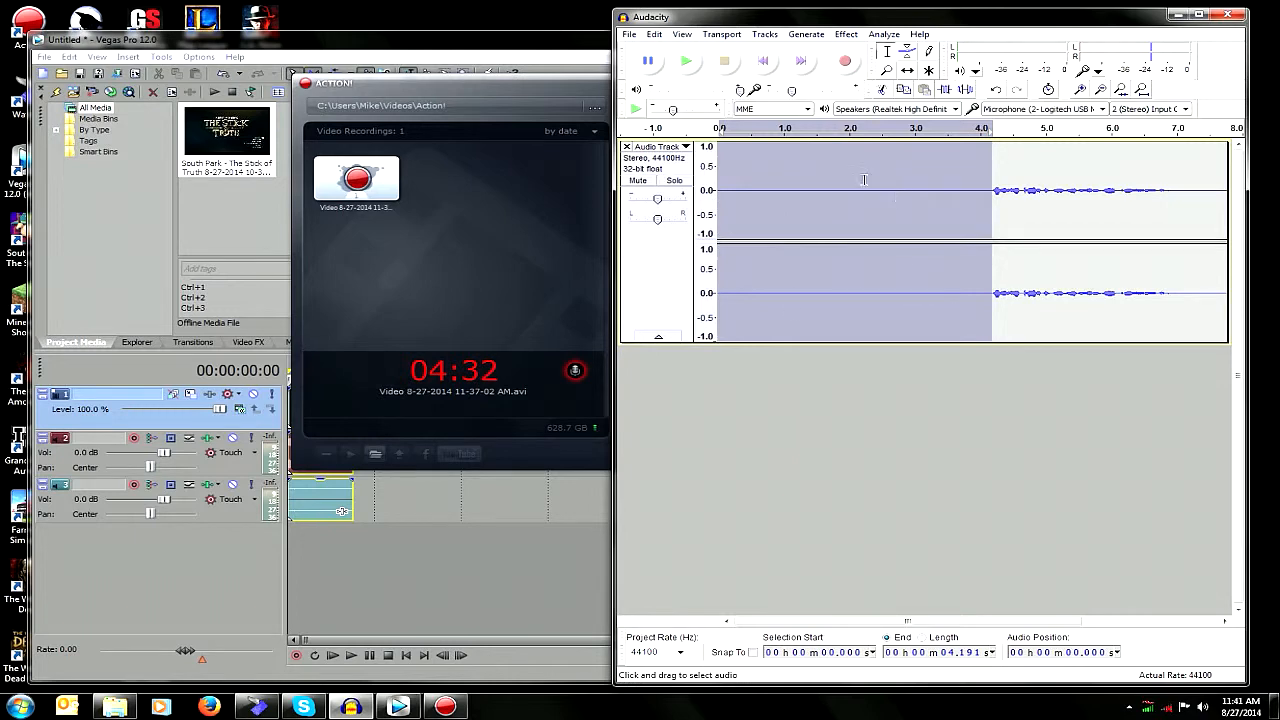
{"action": "left_click", "coordinate": [846, 34]}
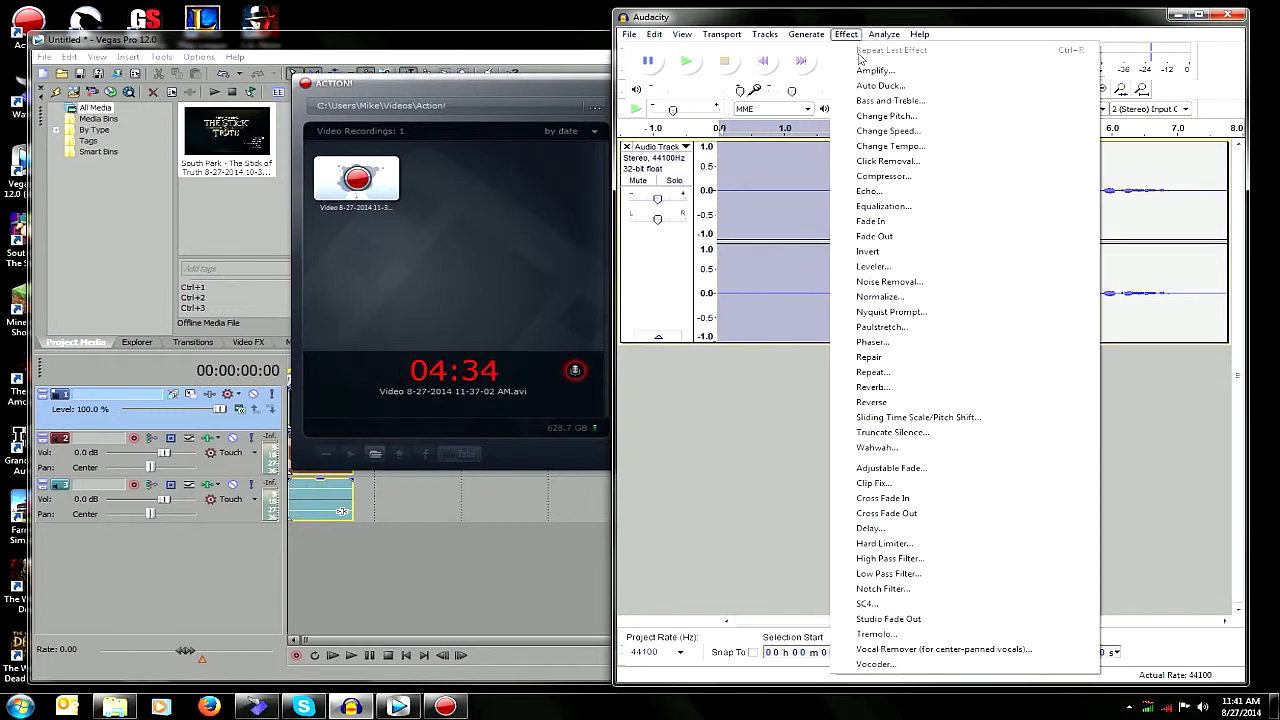
{"action": "left_click", "coordinate": [912, 285]}
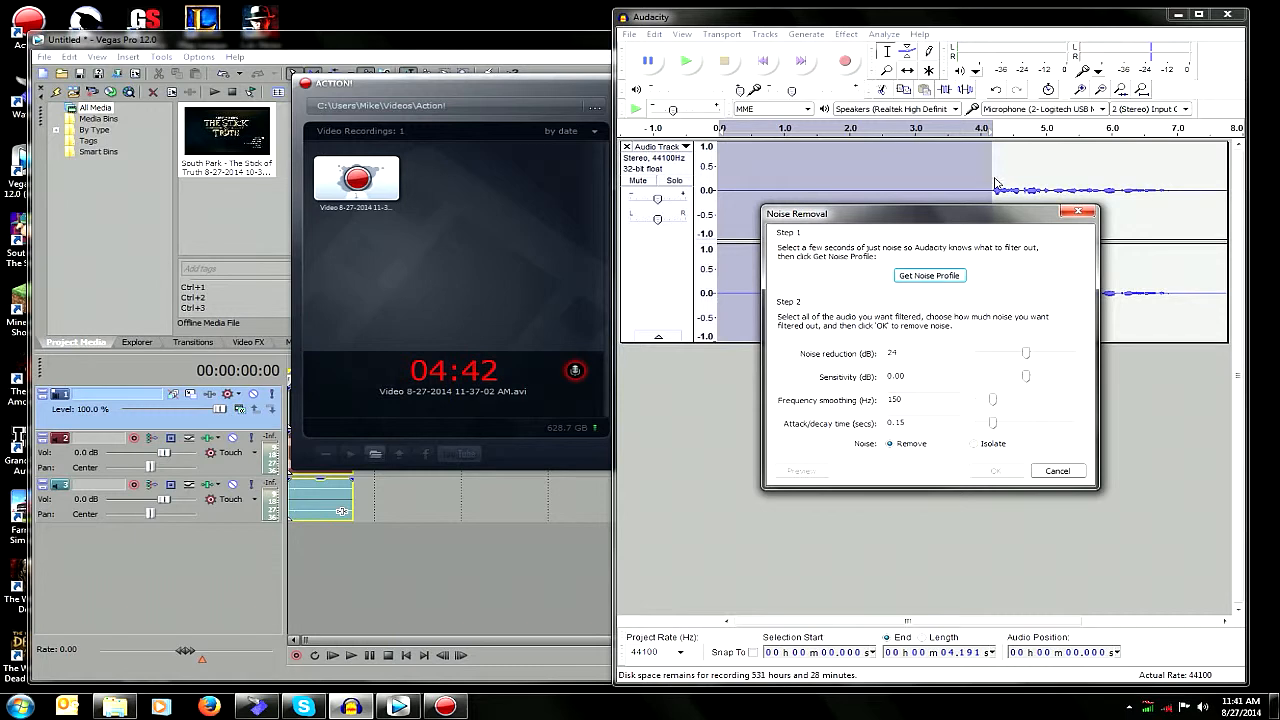
{"action": "left_click", "coordinate": [912, 281]}
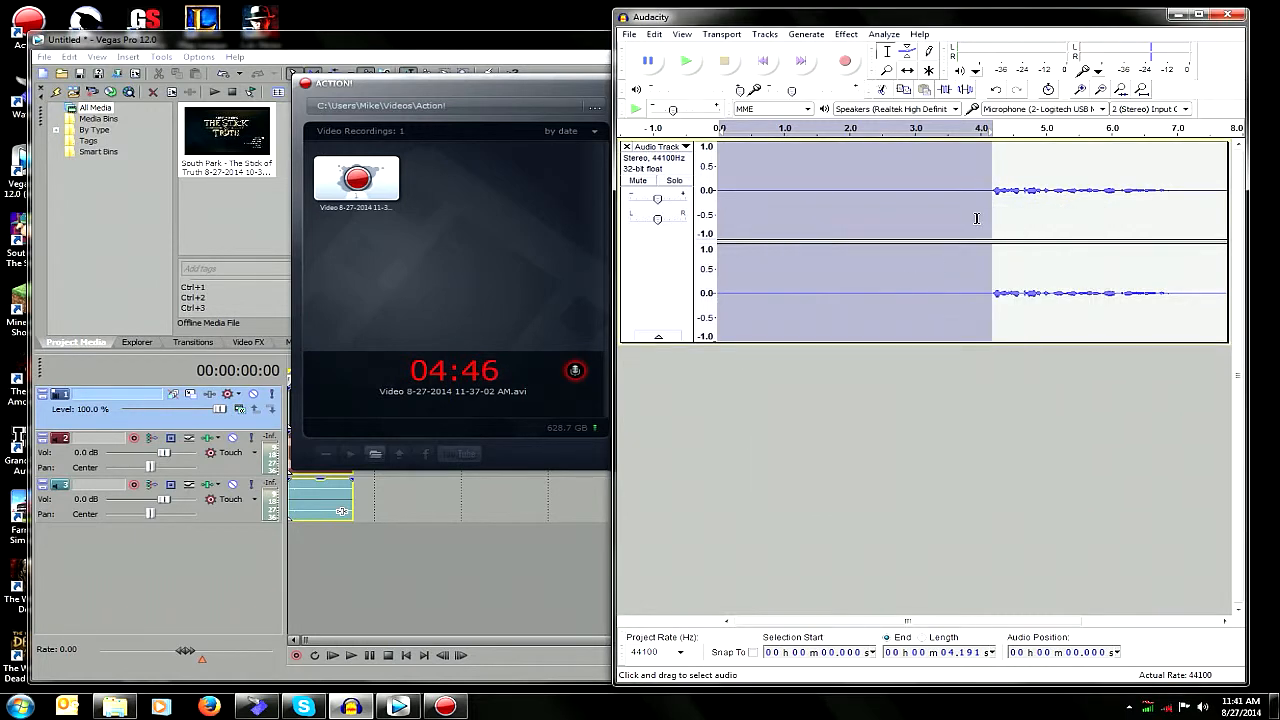
Step: Apply Noise Removal to the entire track with 24 dB reduction, 0.00 sensitivity, 150 Hz smoothing and 0.15 s attack/decay
{"action": "double_click", "coordinate": [859, 186]}
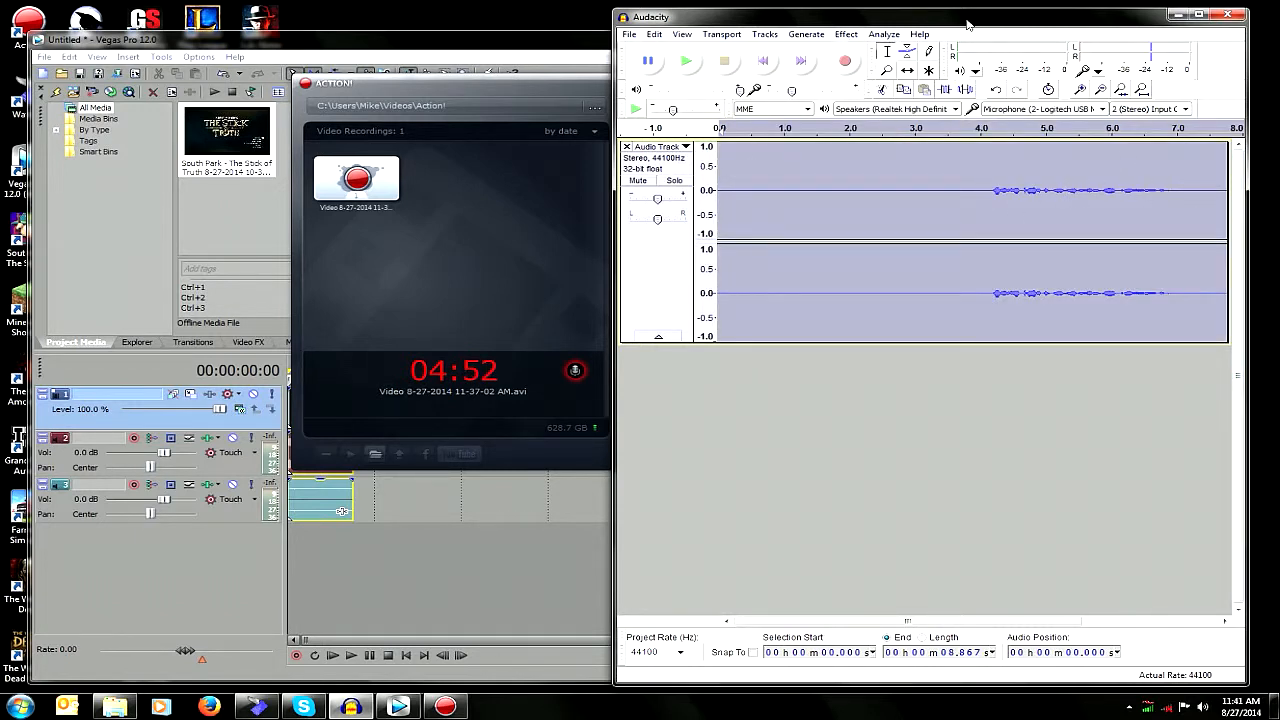
{"action": "left_click", "coordinate": [846, 34]}
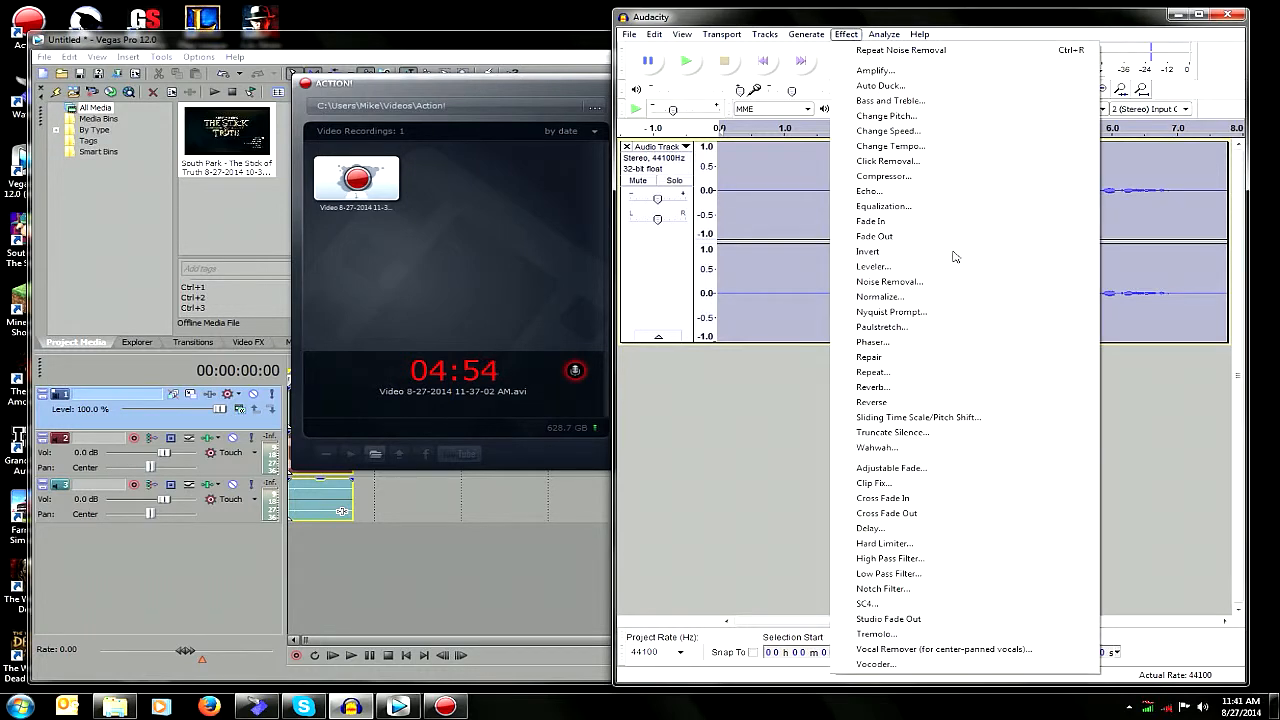
{"action": "left_click", "coordinate": [921, 282]}
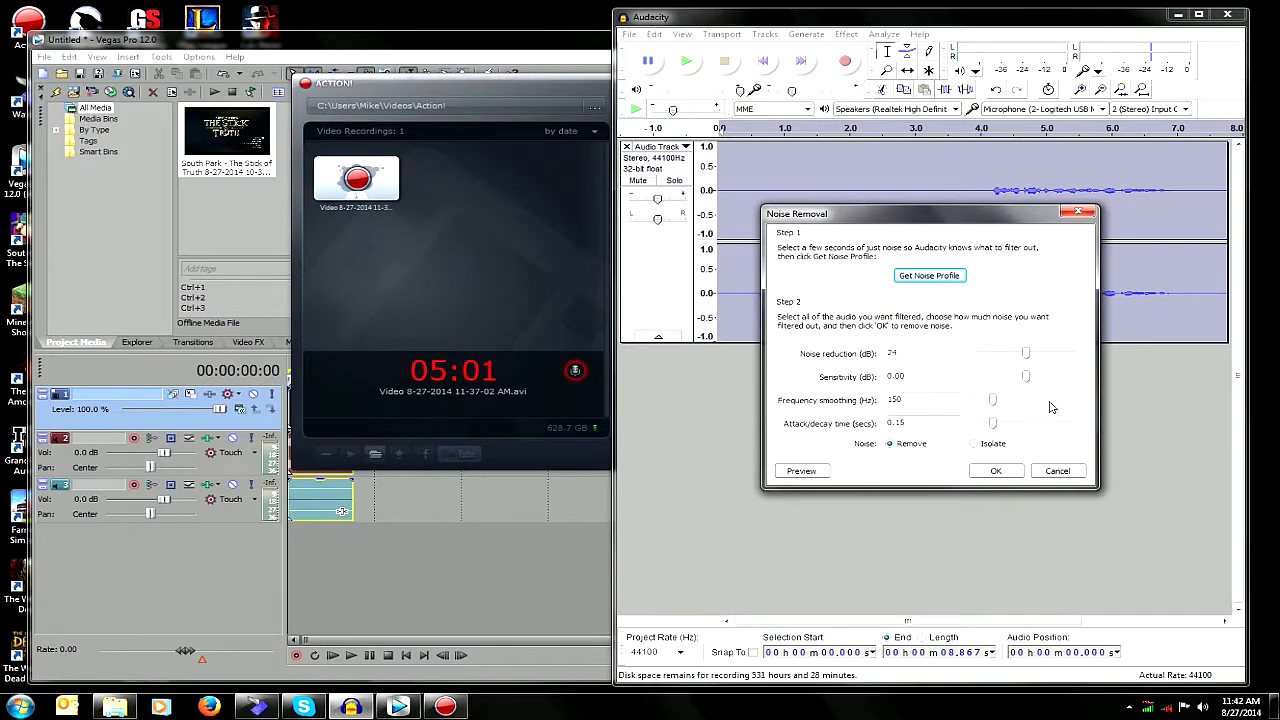
{"action": "left_click", "coordinate": [995, 471]}
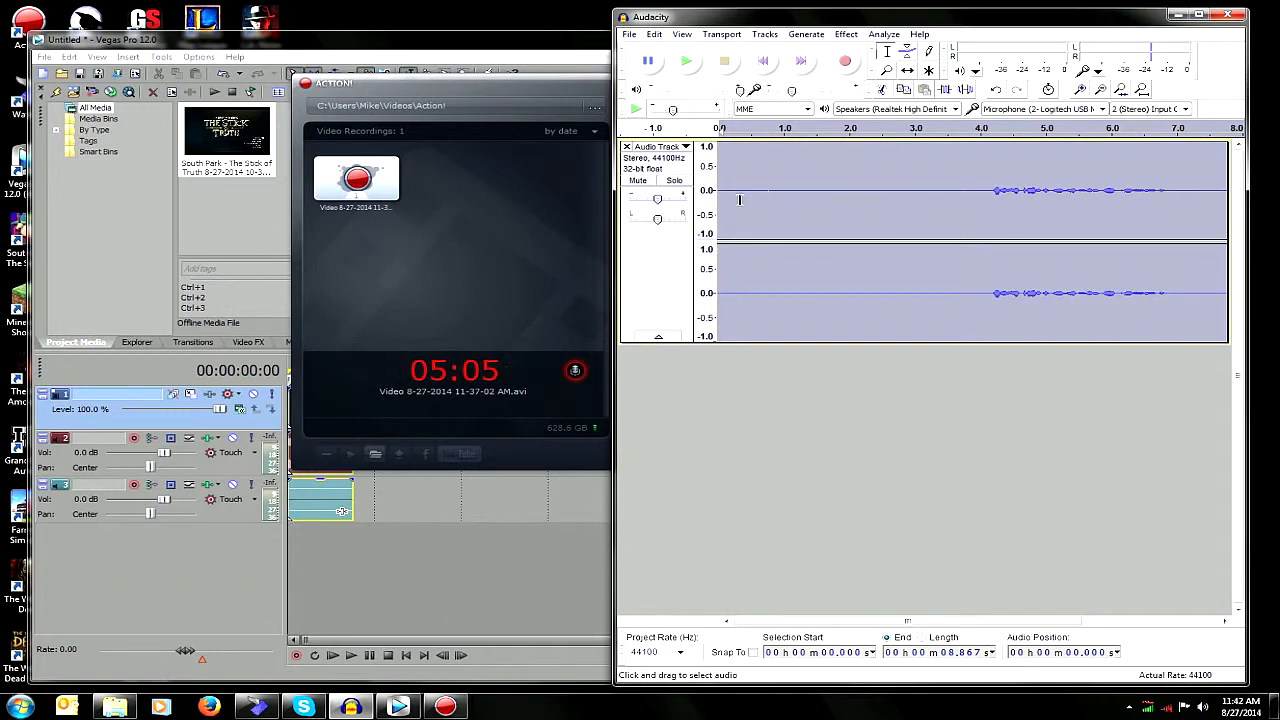
Step: Normalize the selected recording to a maximum amplitude of -1.0 dB with DC offset removal
{"action": "left_click", "coordinate": [846, 34]}
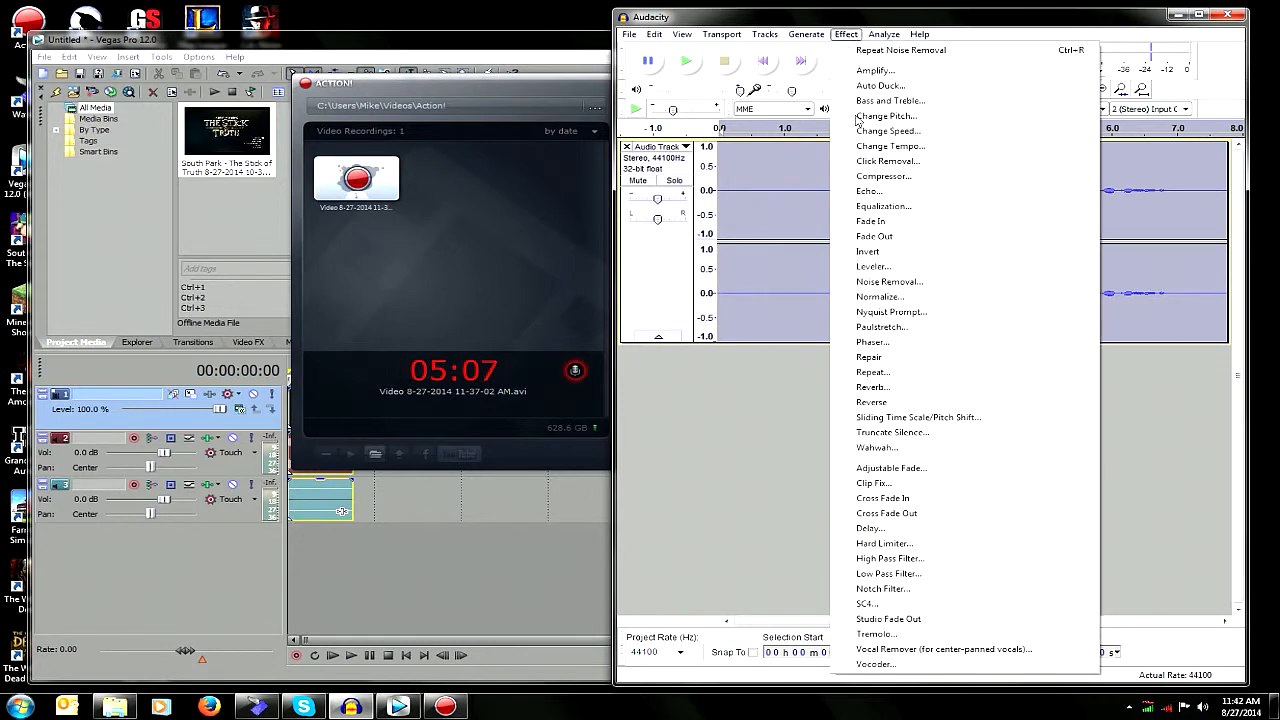
{"action": "left_click", "coordinate": [906, 297]}
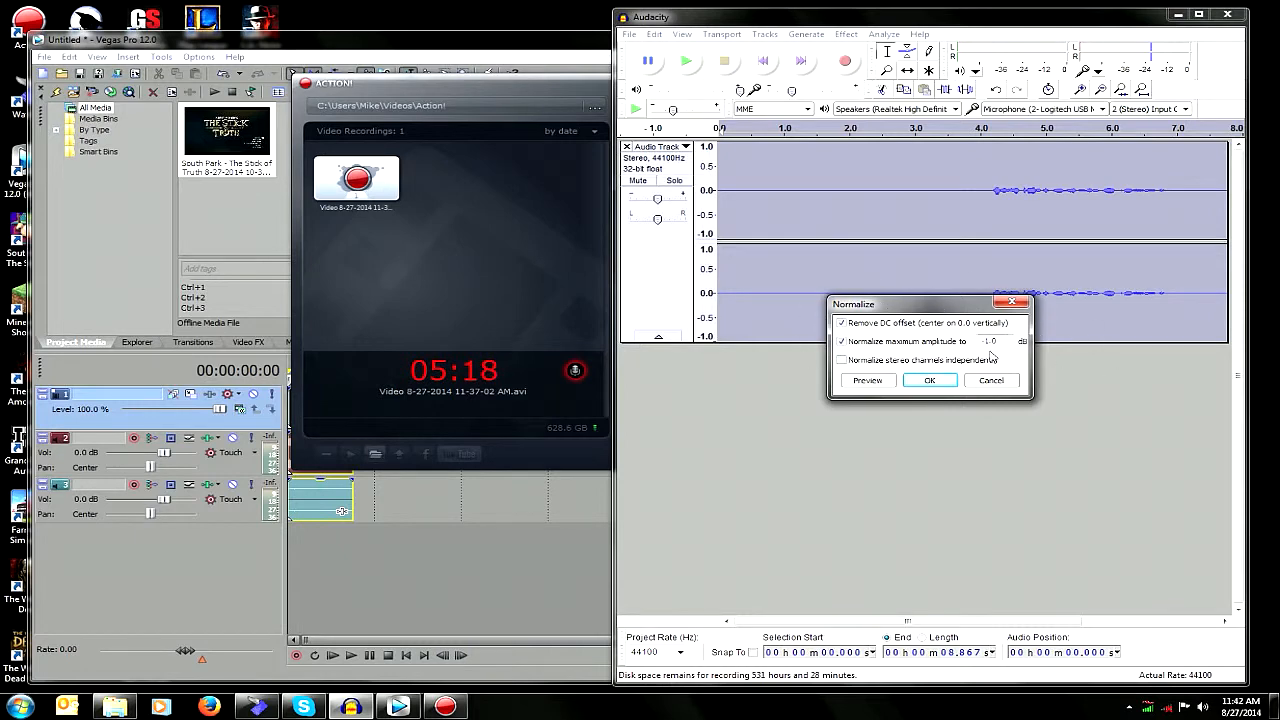
{"action": "left_click", "coordinate": [923, 383]}
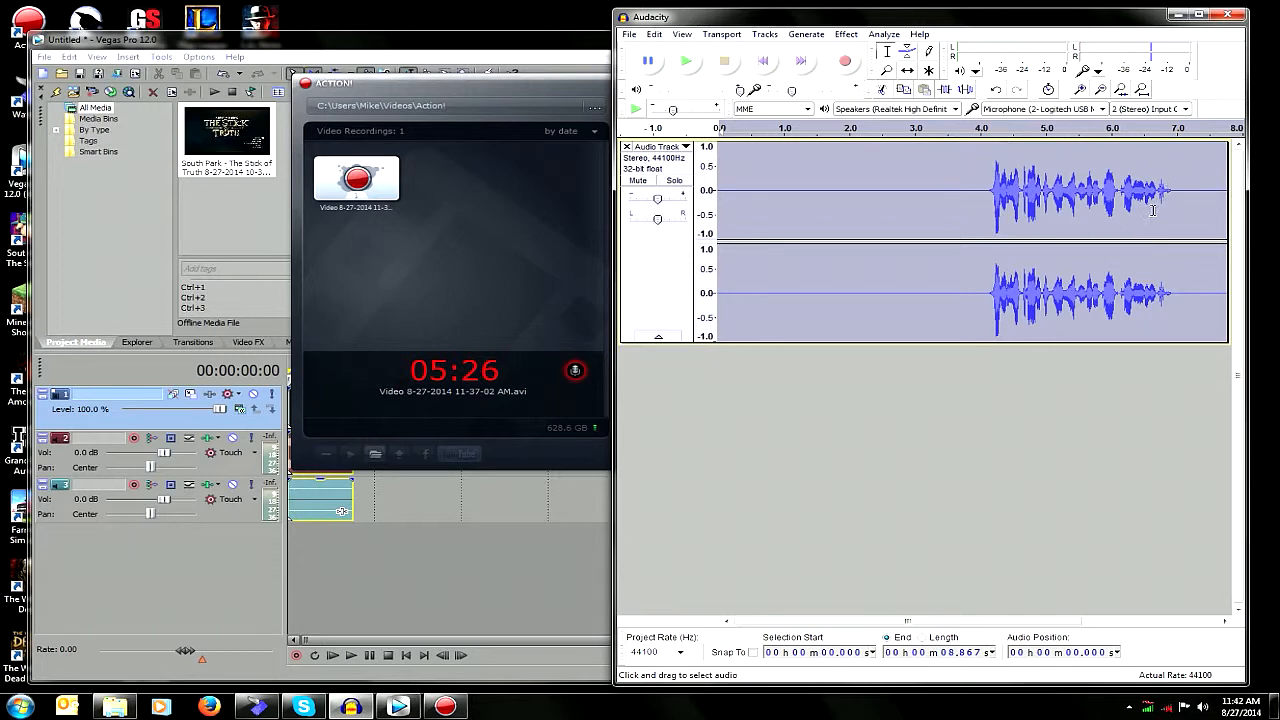
Step: Compress the recording with a -18 dB threshold, -40 dB noise floor, 2:1 ratio, 0.2 s attack and 1.0 s decay
{"action": "left_click", "coordinate": [845, 35]}
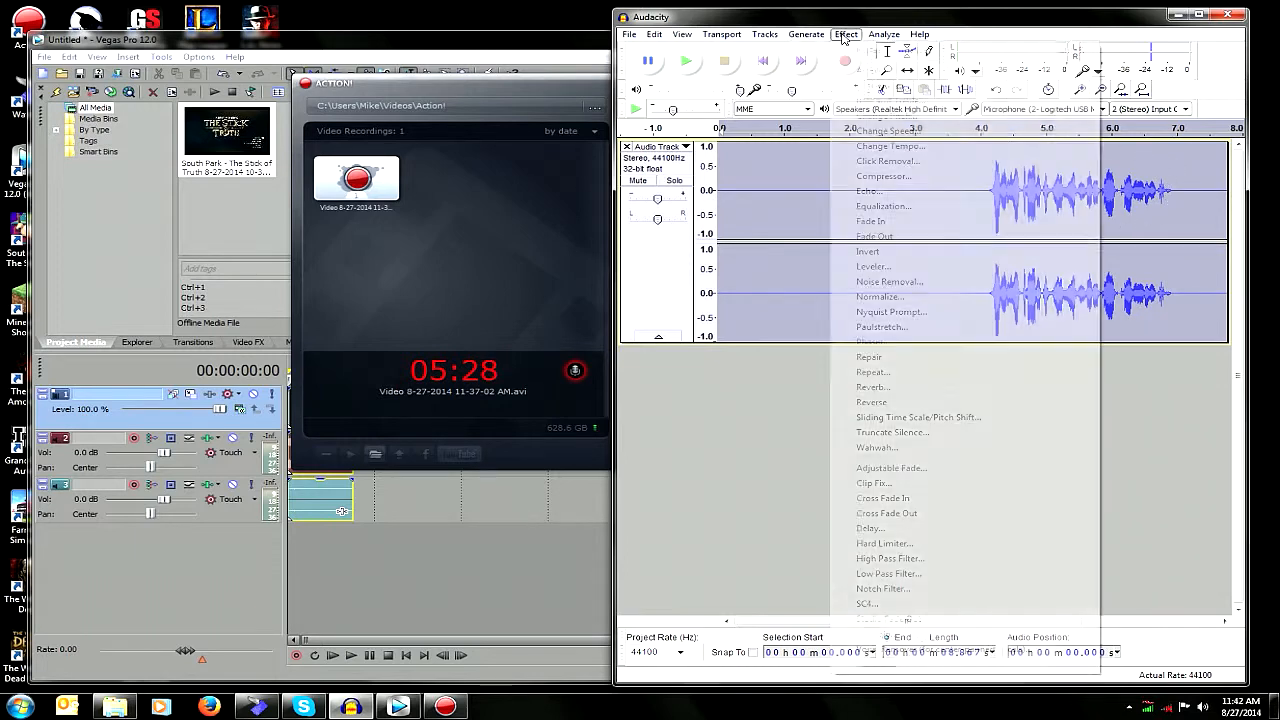
{"action": "left_click", "coordinate": [900, 177]}
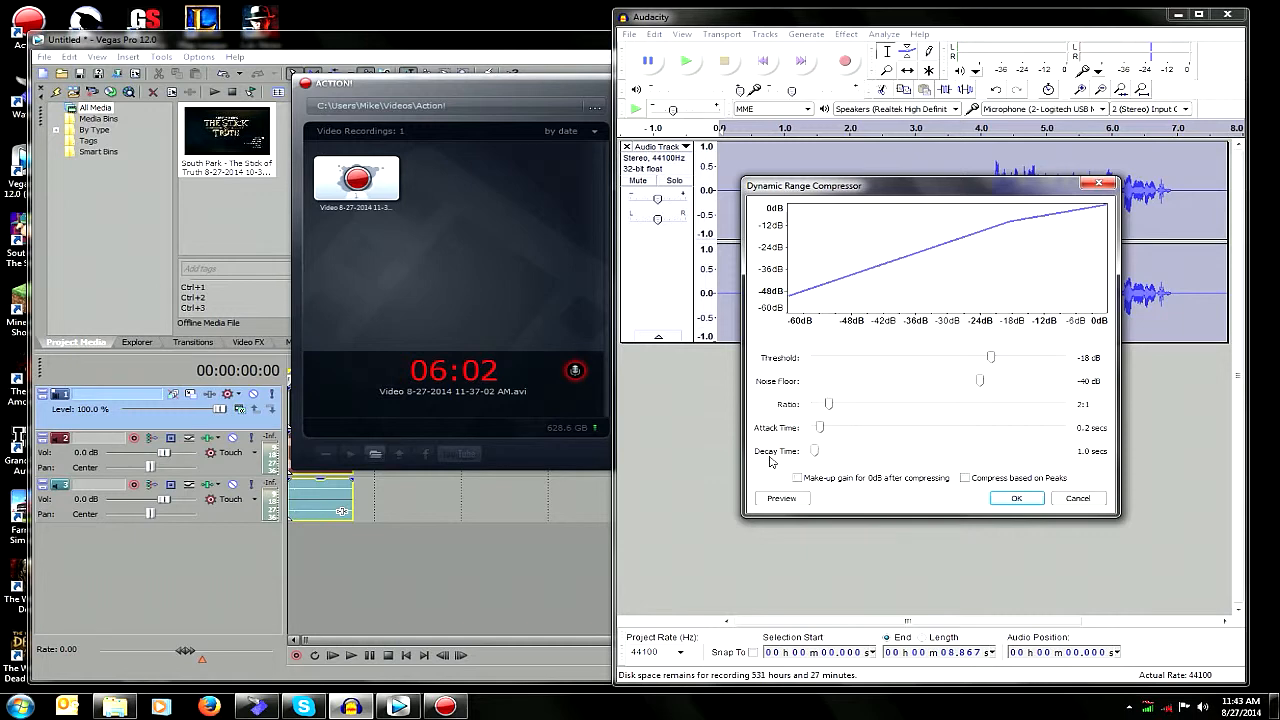
{"action": "left_click", "coordinate": [1012, 498]}
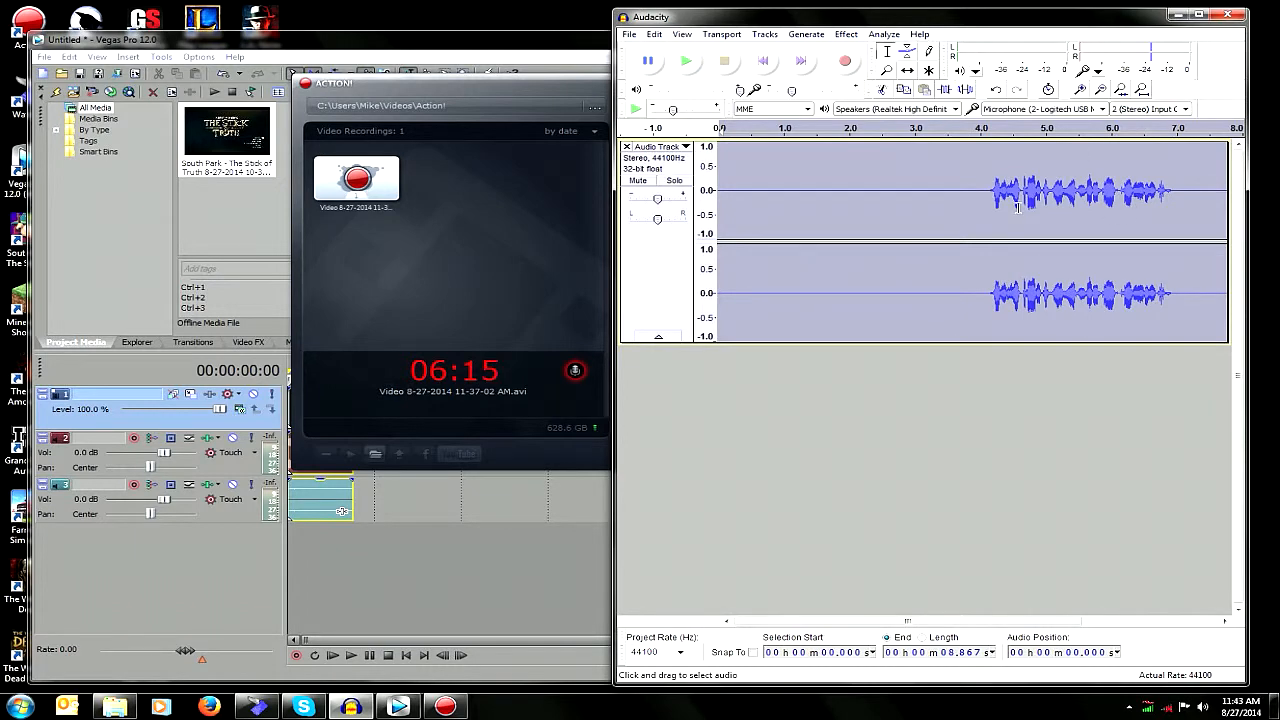
Step: Apply Equalization to the recording with the Bass Boost curve
{"action": "left_click", "coordinate": [846, 34]}
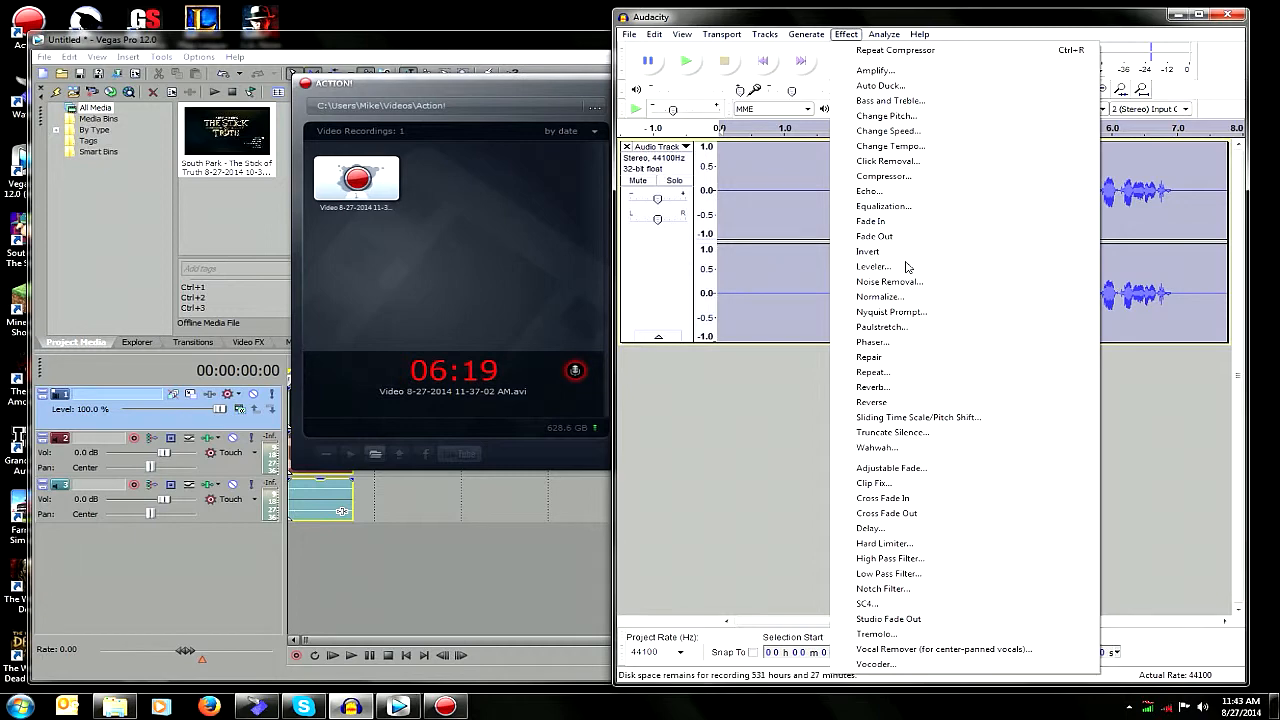
{"action": "left_click", "coordinate": [897, 210]}
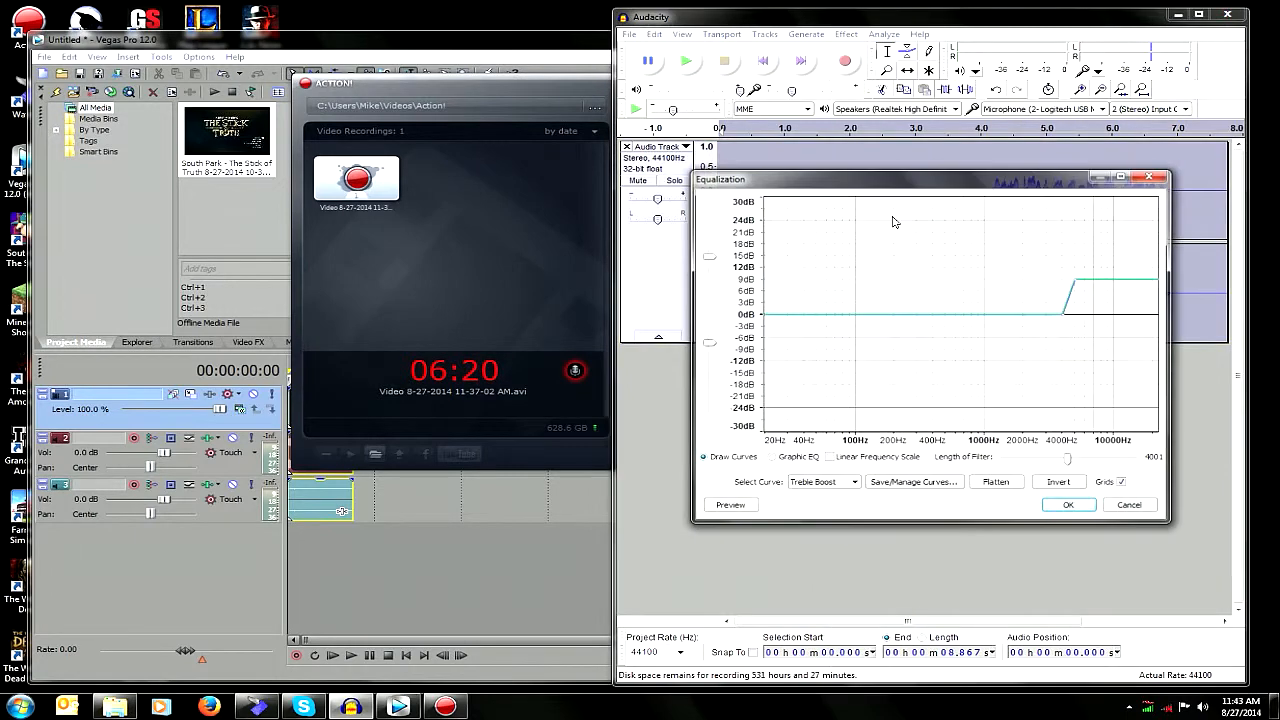
{"action": "left_click", "coordinate": [834, 486]}
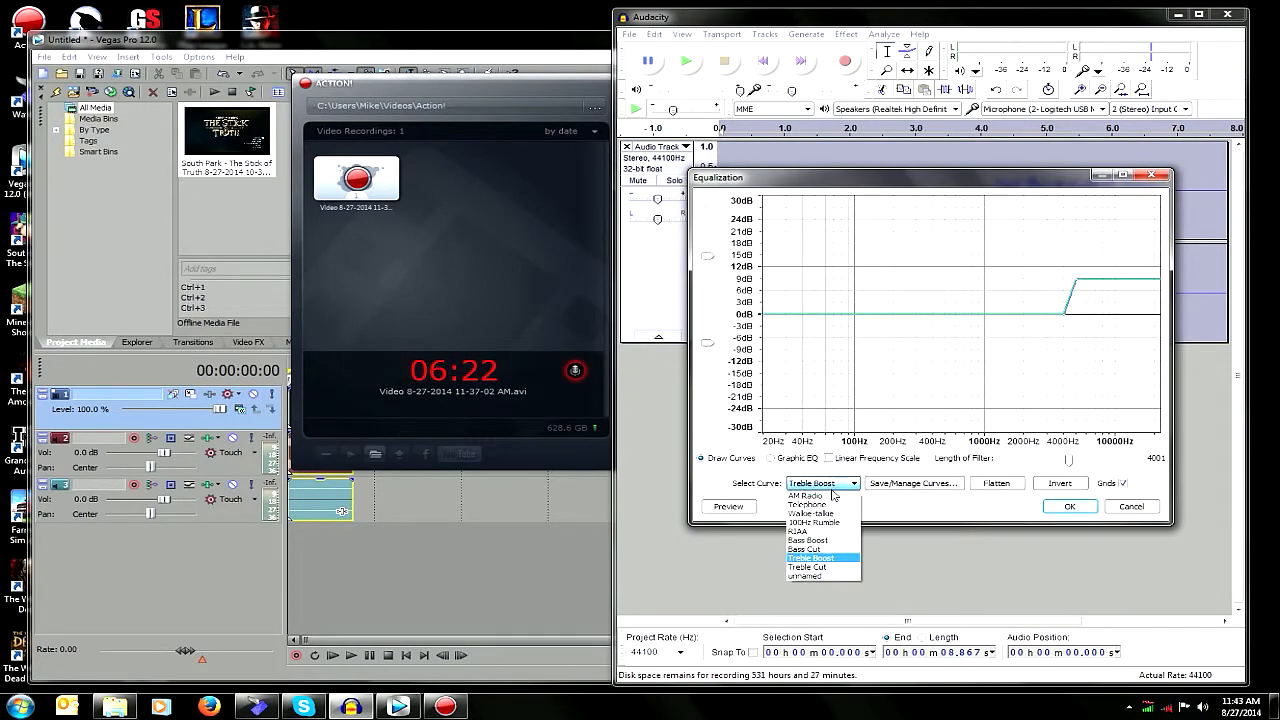
{"action": "left_click", "coordinate": [808, 540]}
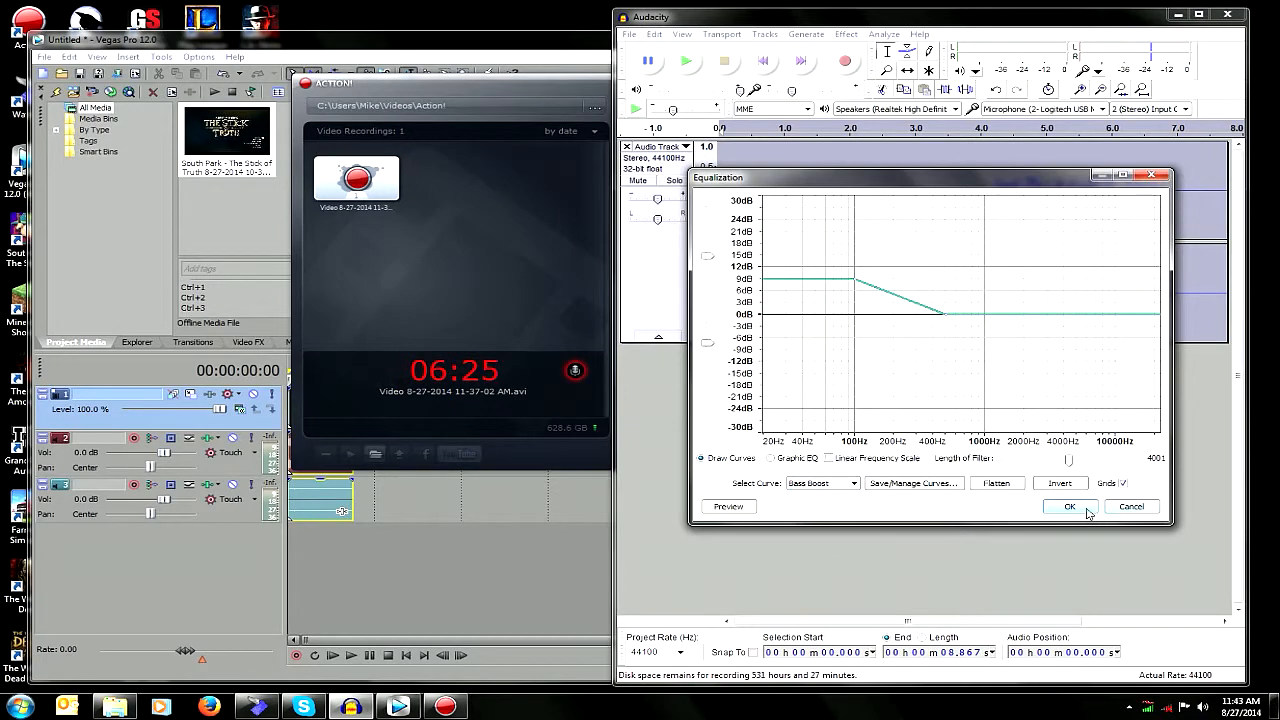
{"action": "left_click", "coordinate": [1068, 507]}
Step: Apply Equalization to the recording with the Treble Boost curve
{"action": "left_click", "coordinate": [843, 34]}
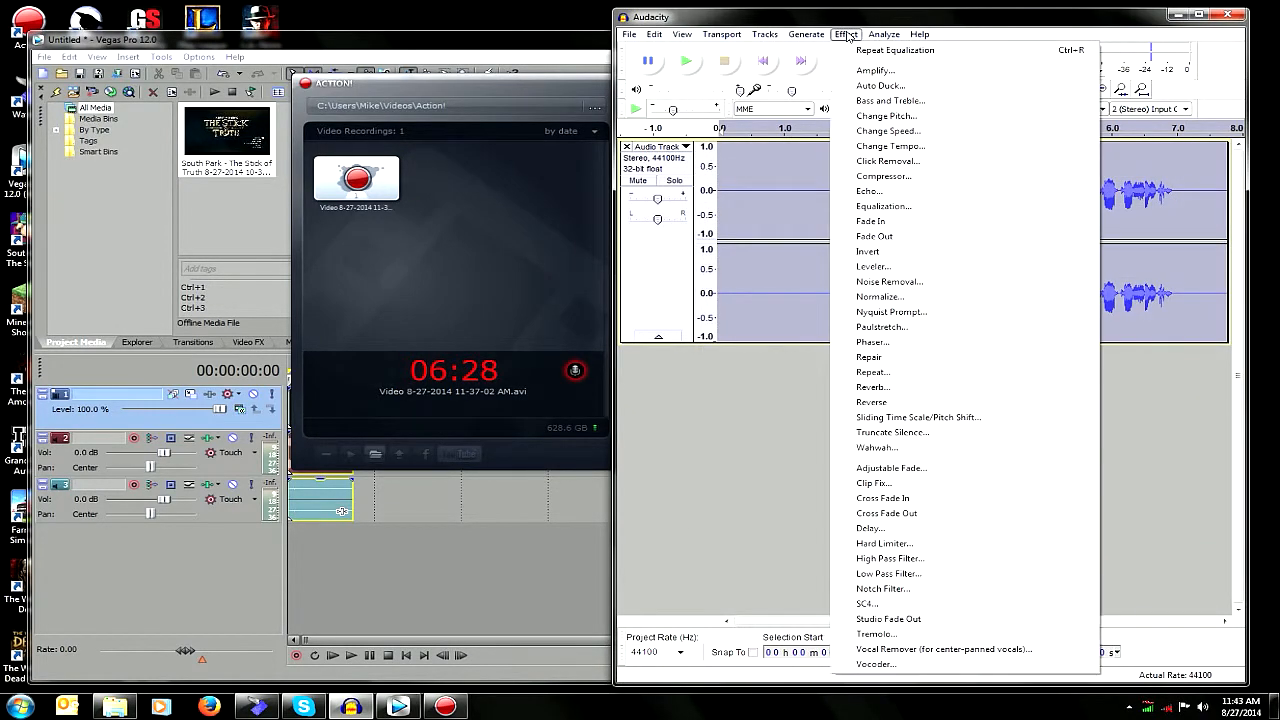
{"action": "left_click", "coordinate": [898, 204]}
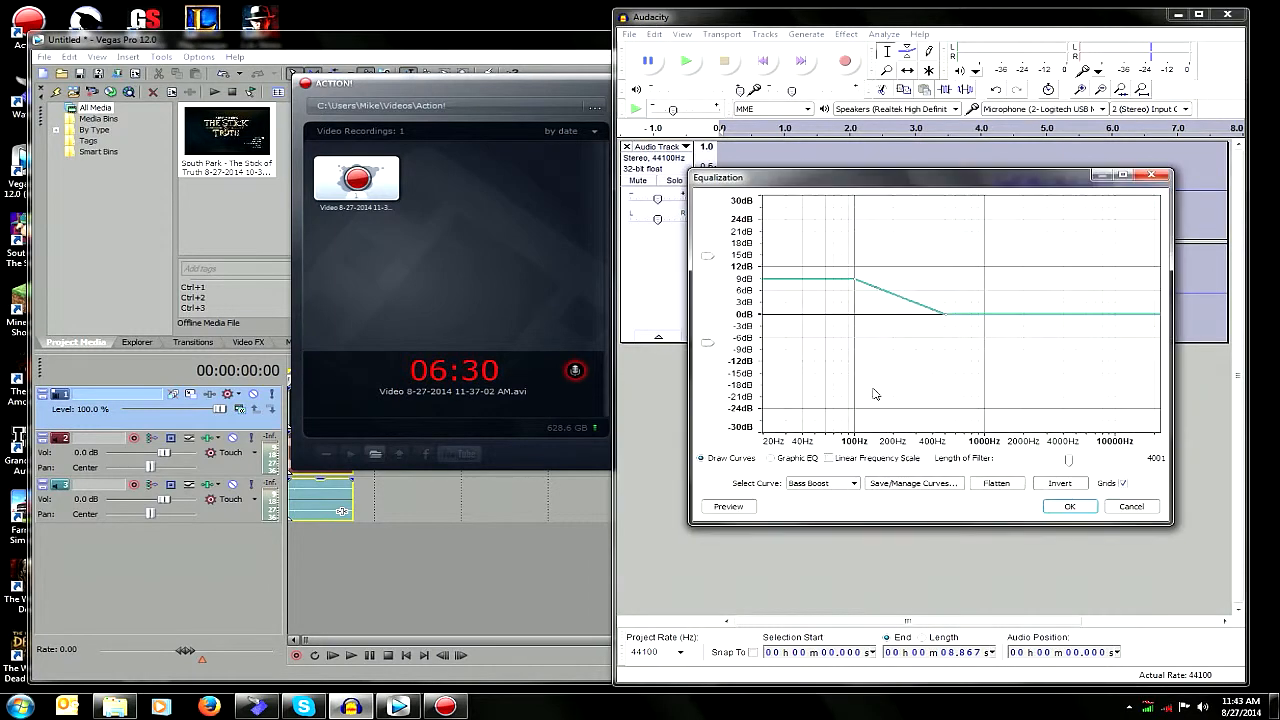
{"action": "left_click", "coordinate": [852, 483]}
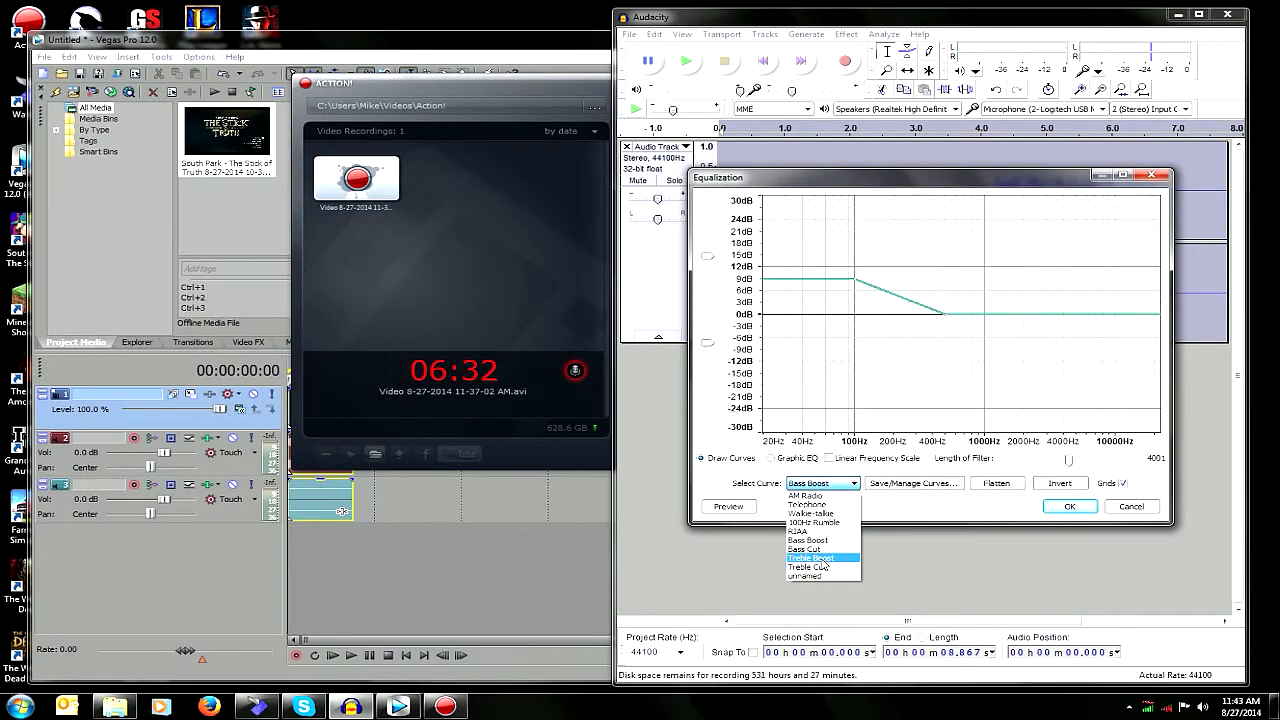
{"action": "left_click", "coordinate": [821, 558]}
{"action": "left_click", "coordinate": [1062, 506]}
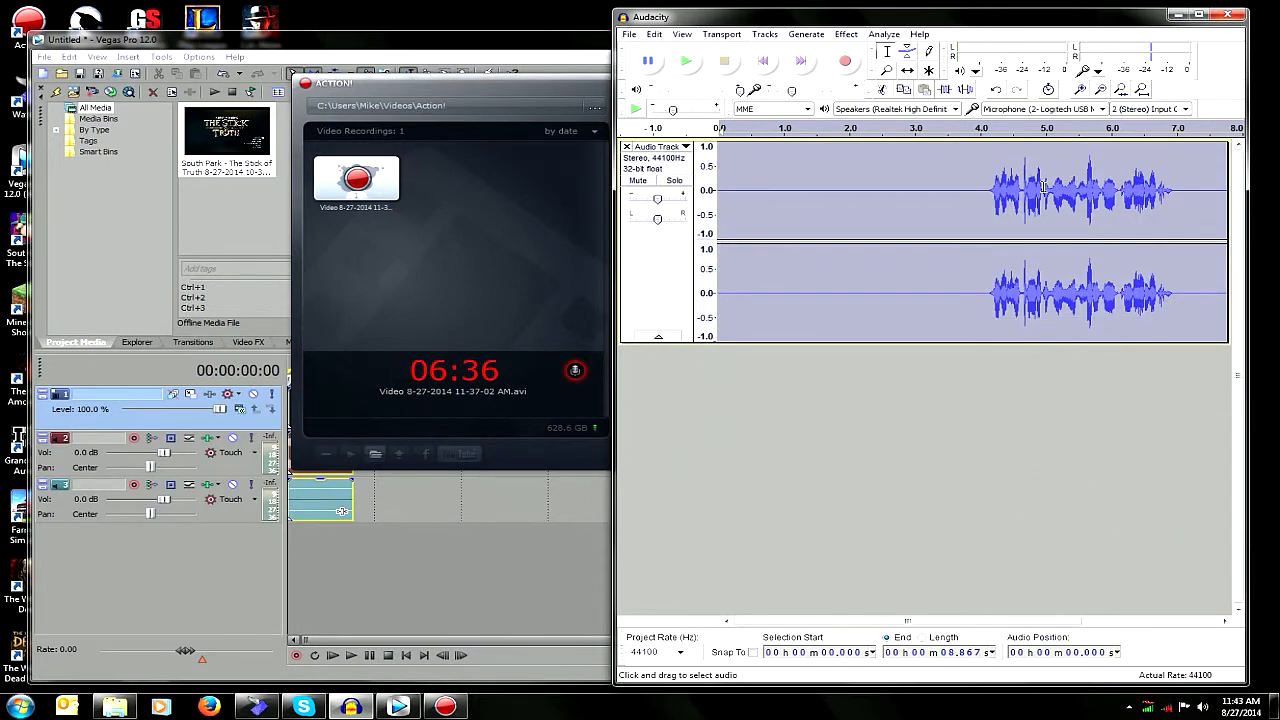
Step: Normalize the equalized recording to a maximum amplitude of -1.0 dB with DC offset removal
{"action": "left_click", "coordinate": [845, 36]}
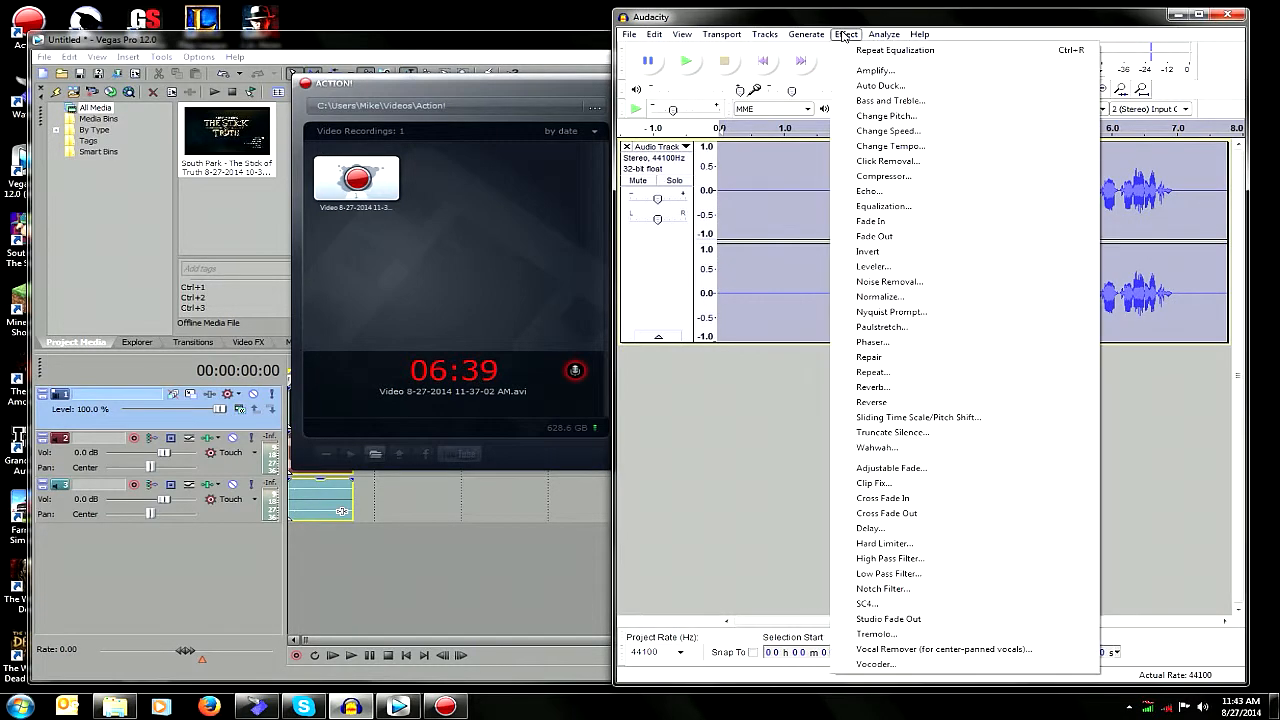
{"action": "left_click", "coordinate": [903, 297]}
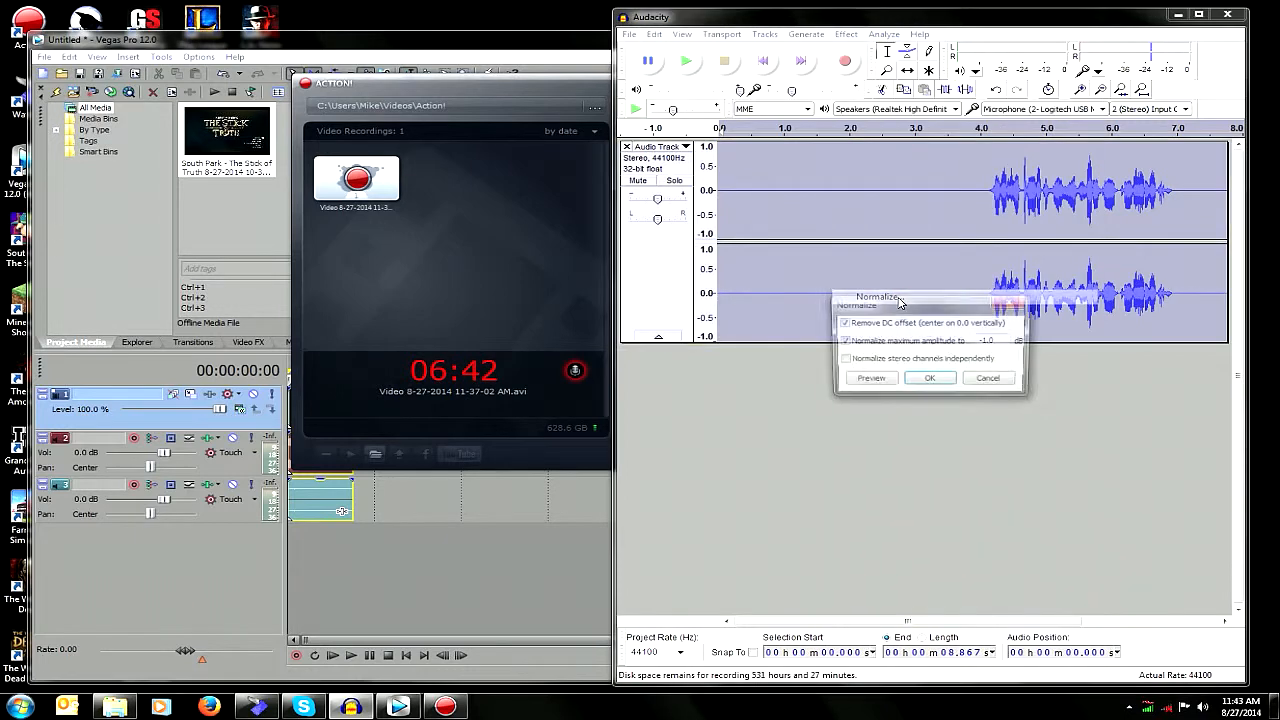
{"action": "left_click", "coordinate": [842, 323]}
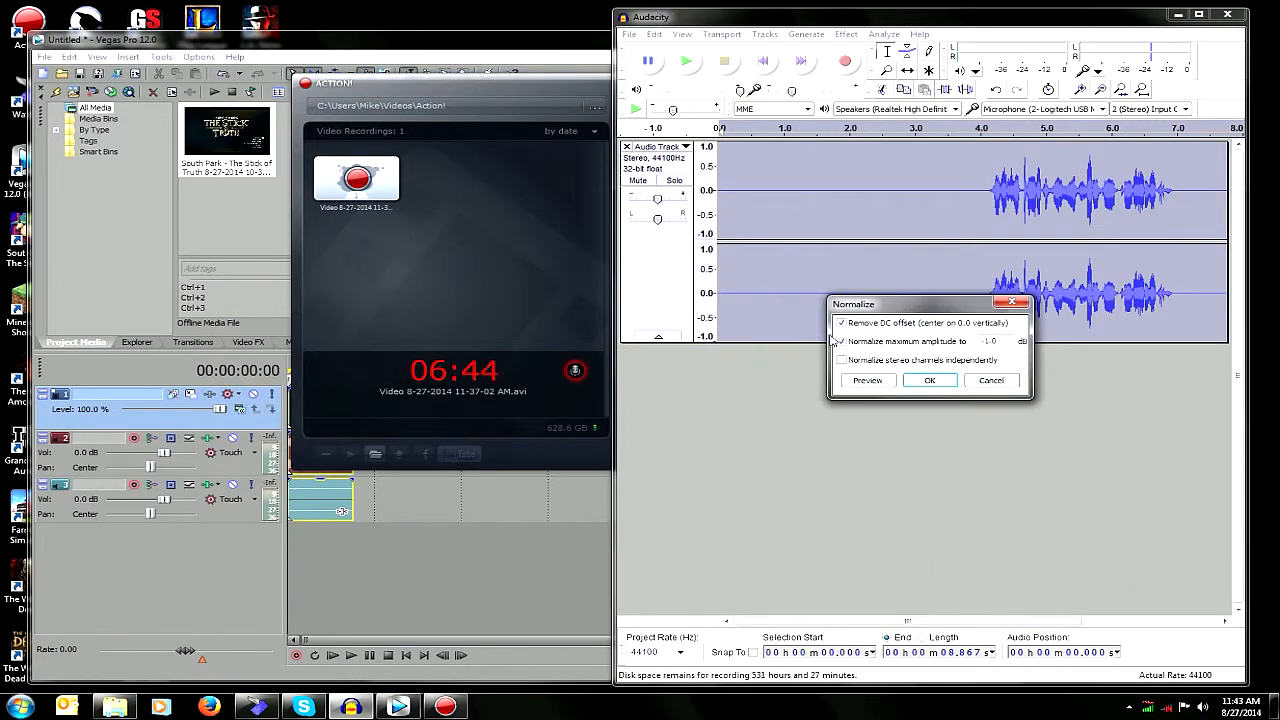
{"action": "left_click", "coordinate": [930, 381]}
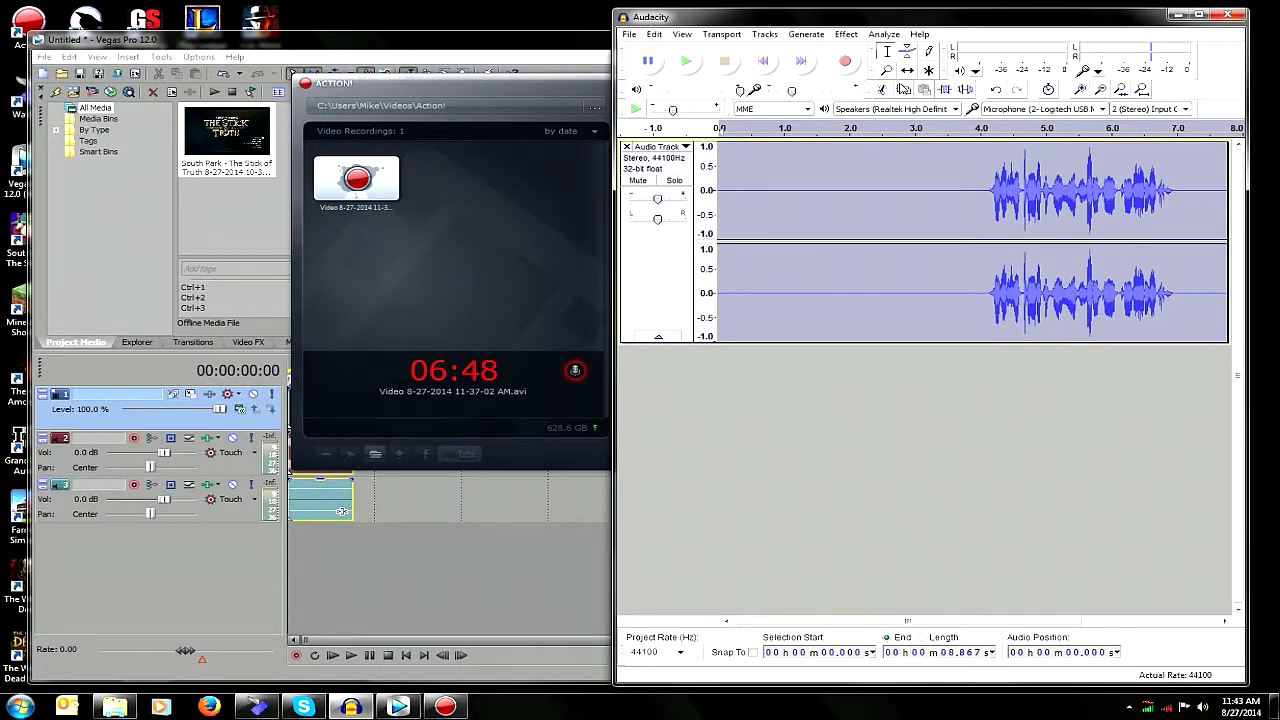
Step: Apply the Hard Limiter to the recording with a -4 dB limit, 1.0 wet level and 0.0 residue level
{"action": "left_click", "coordinate": [845, 35]}
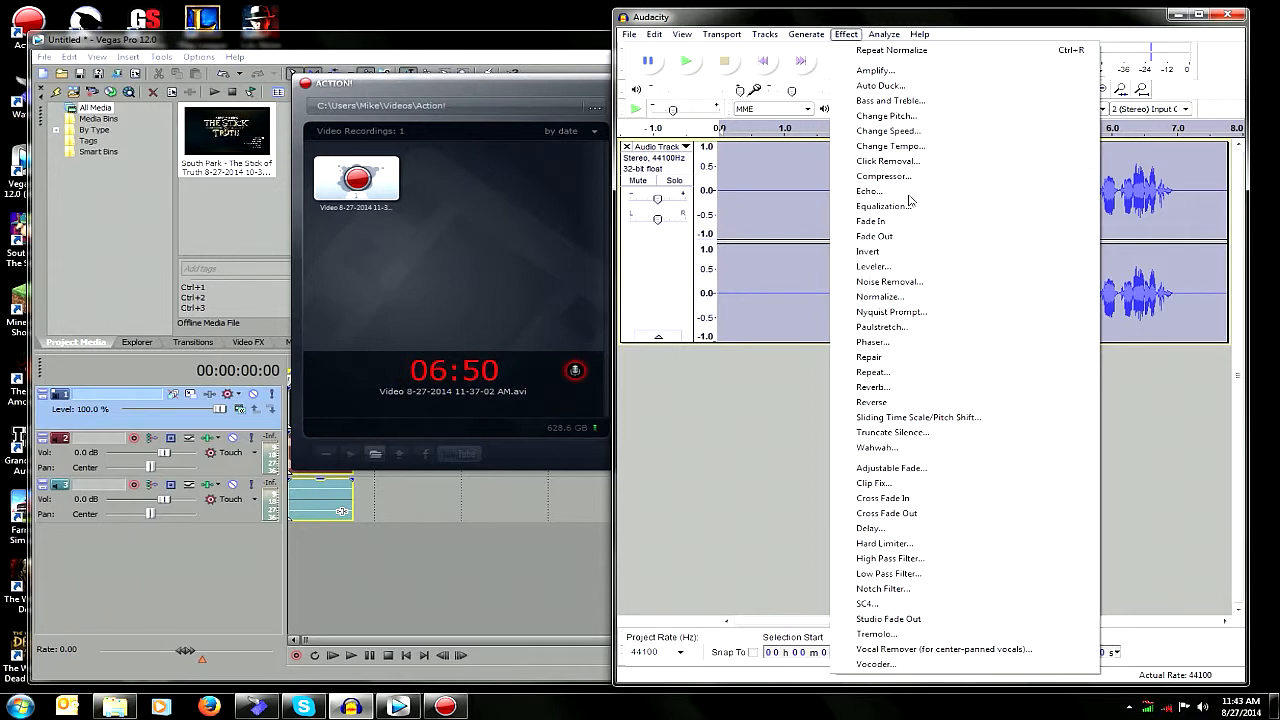
{"action": "left_click", "coordinate": [909, 545]}
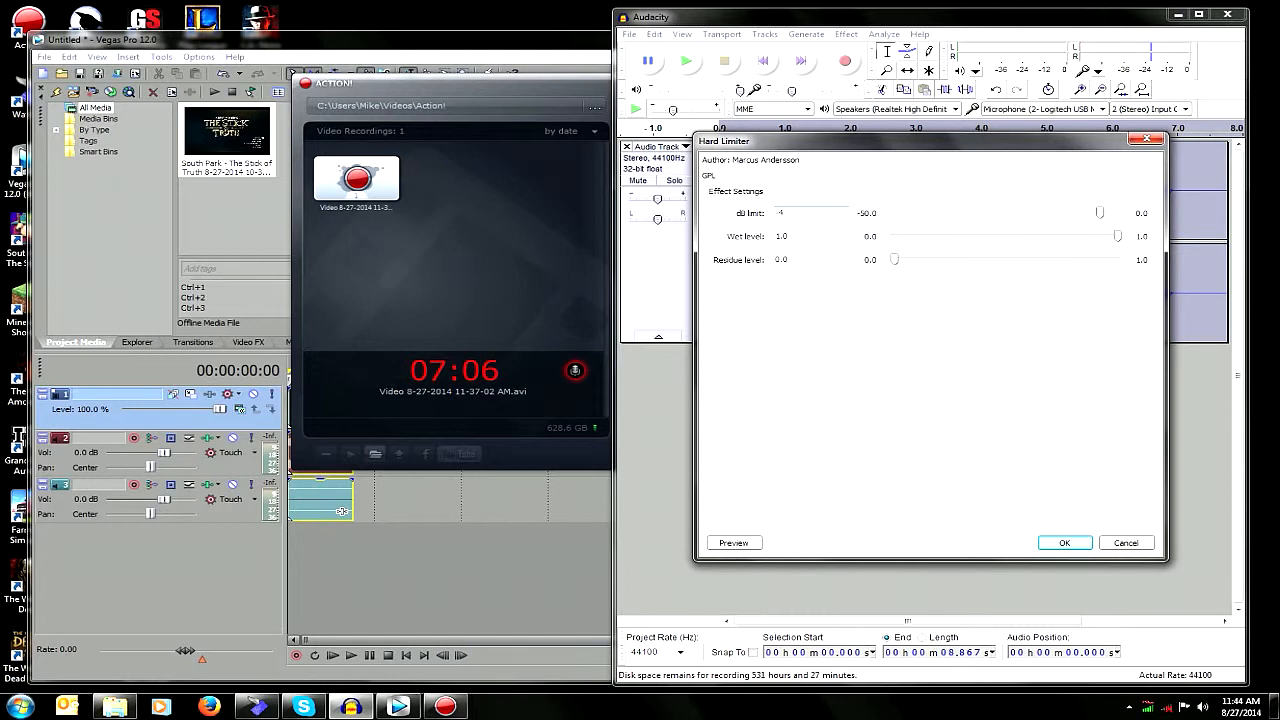
{"action": "key", "text": "Return"}
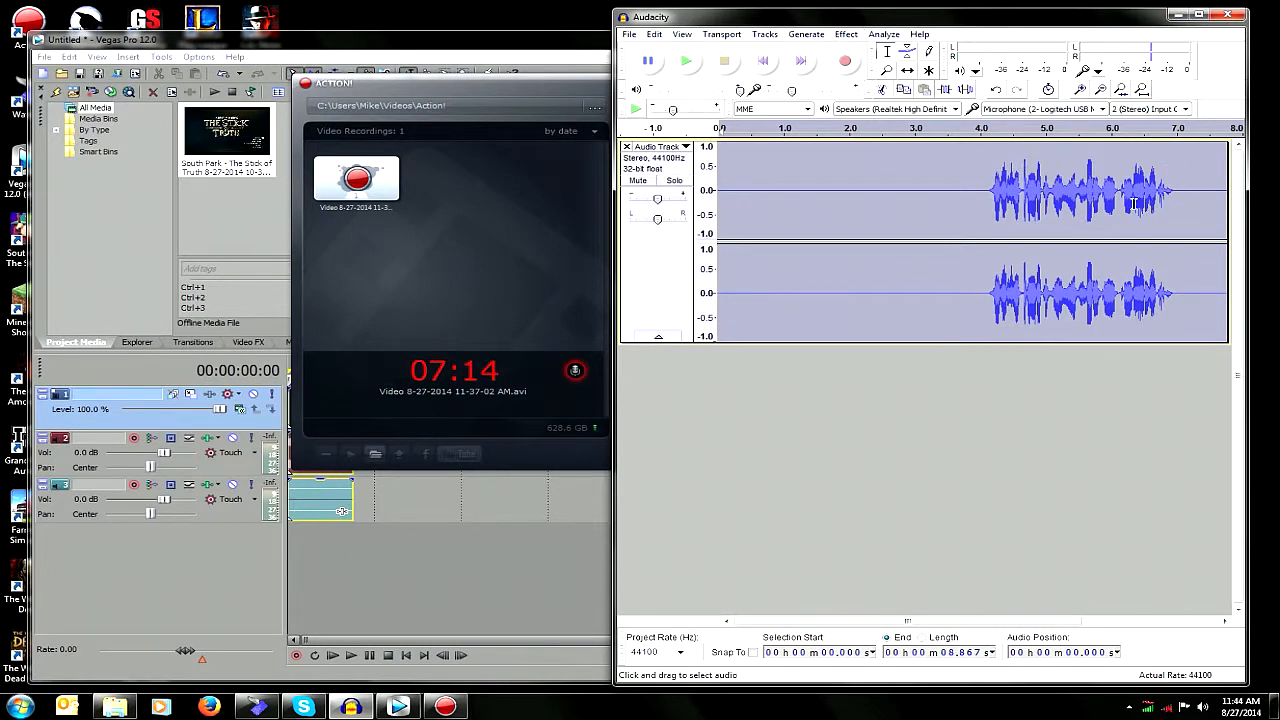
Step: Normalize the limited recording to -1.0 dB with DC offset removal and play back the result
{"action": "left_click", "coordinate": [850, 35]}
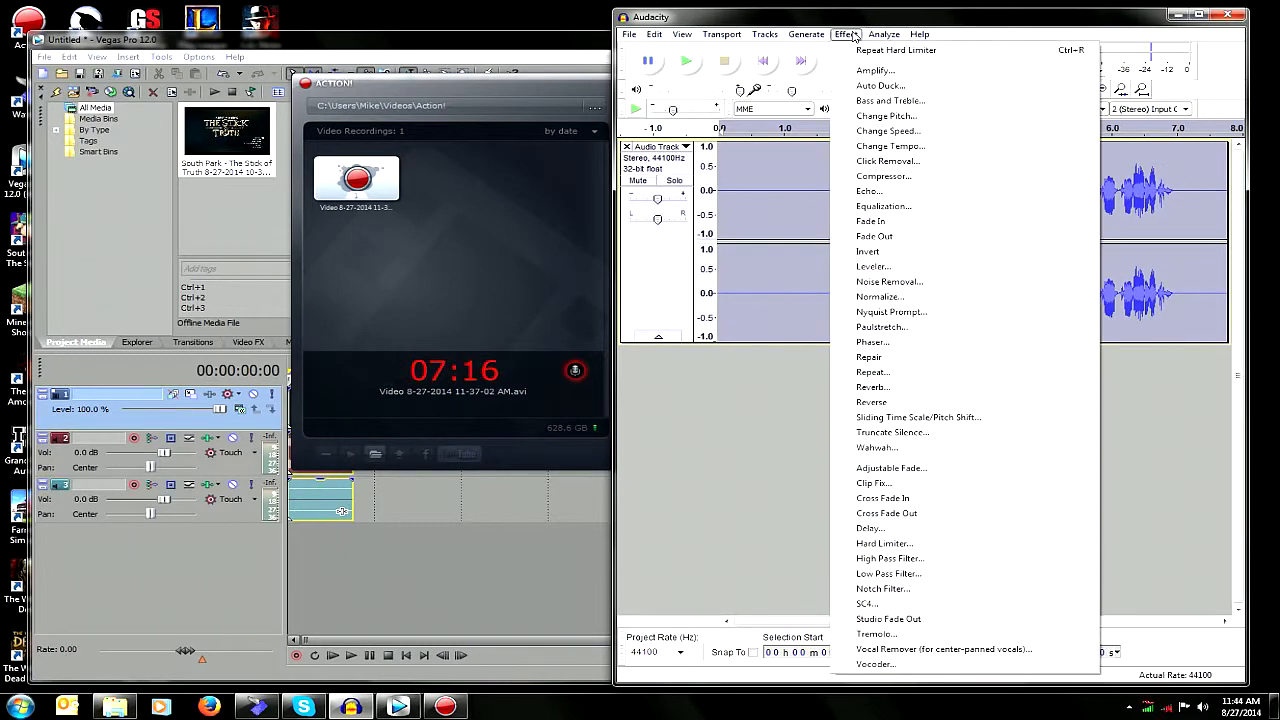
{"action": "left_click", "coordinate": [896, 298]}
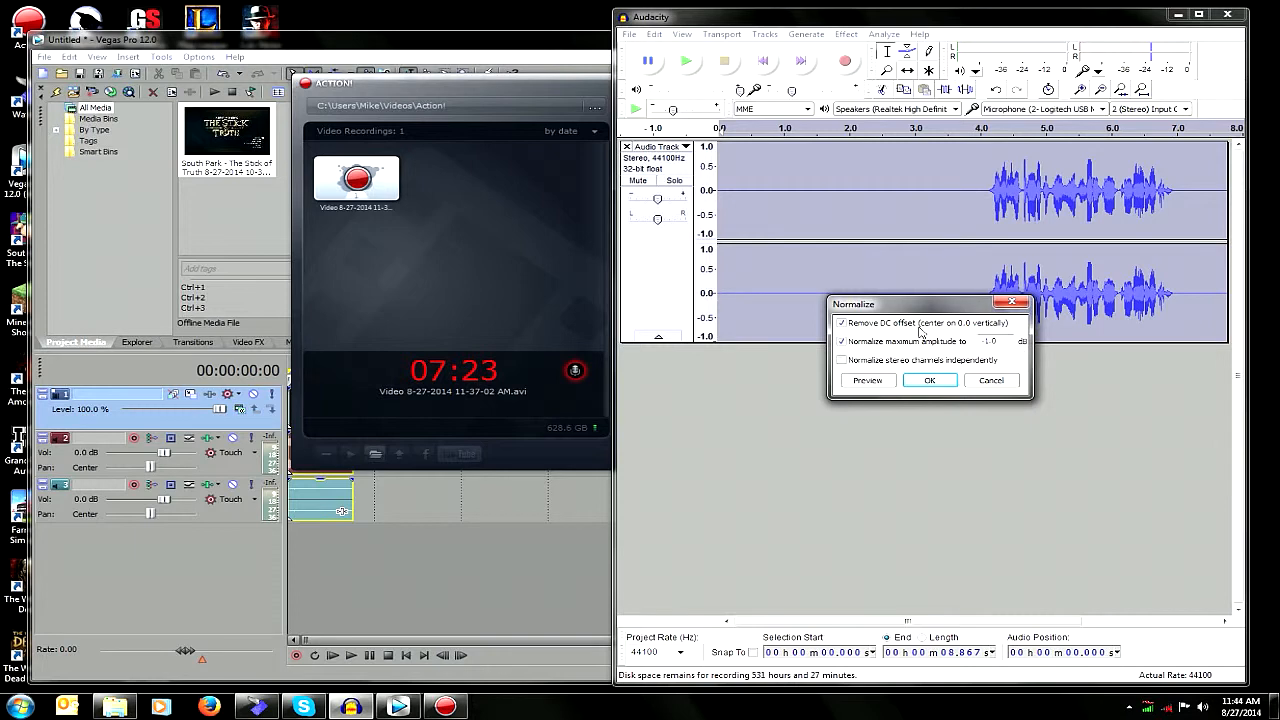
{"action": "left_click", "coordinate": [929, 380]}
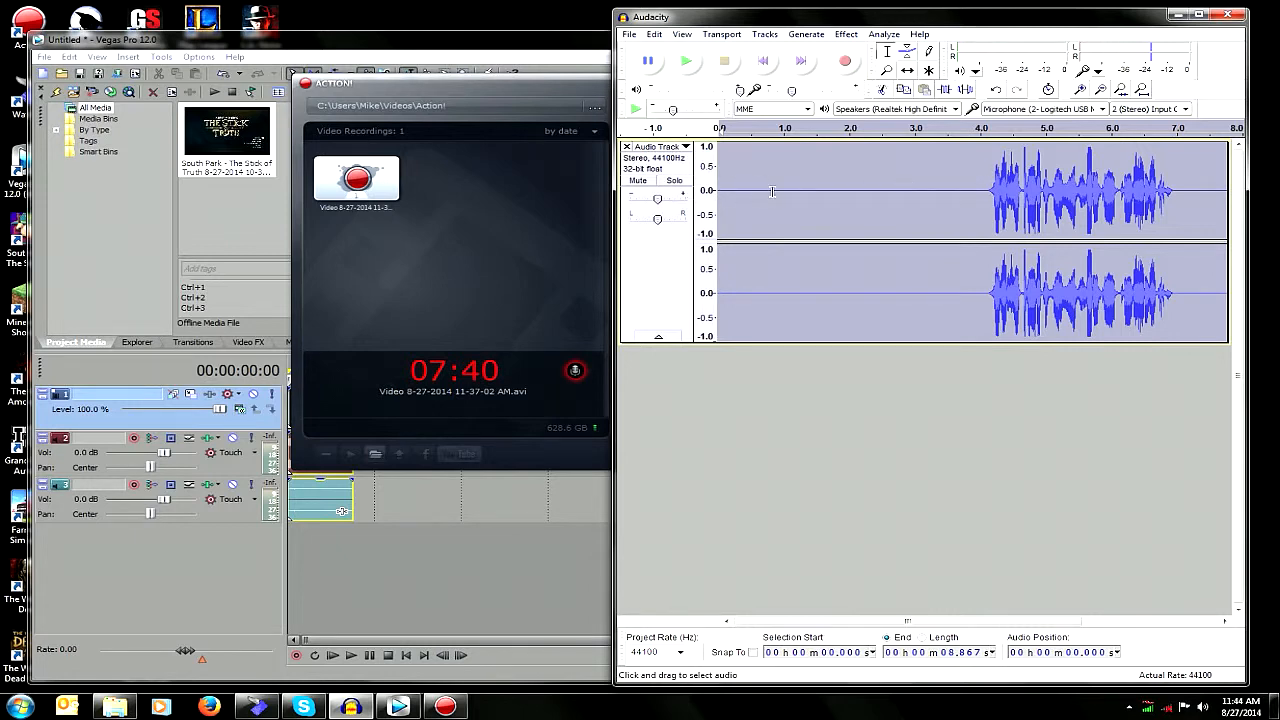
{"action": "left_click", "coordinate": [688, 63]}
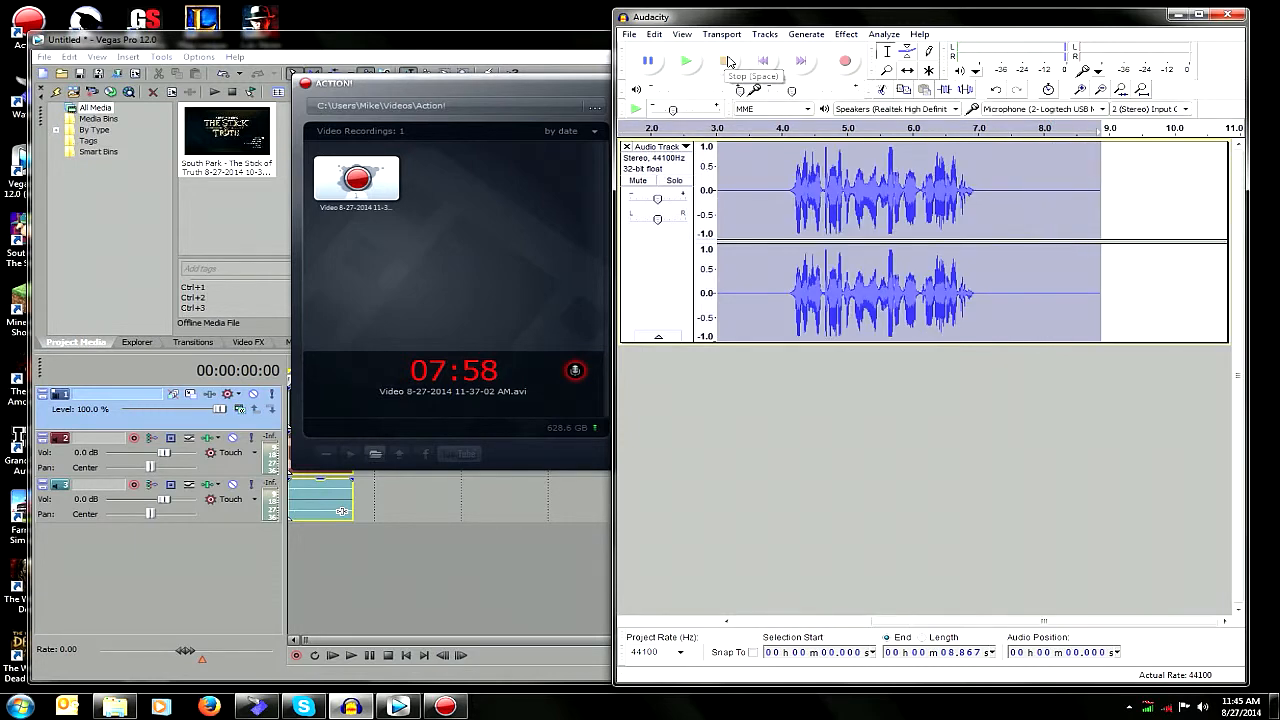
{"action": "left_click", "coordinate": [772, 70]}
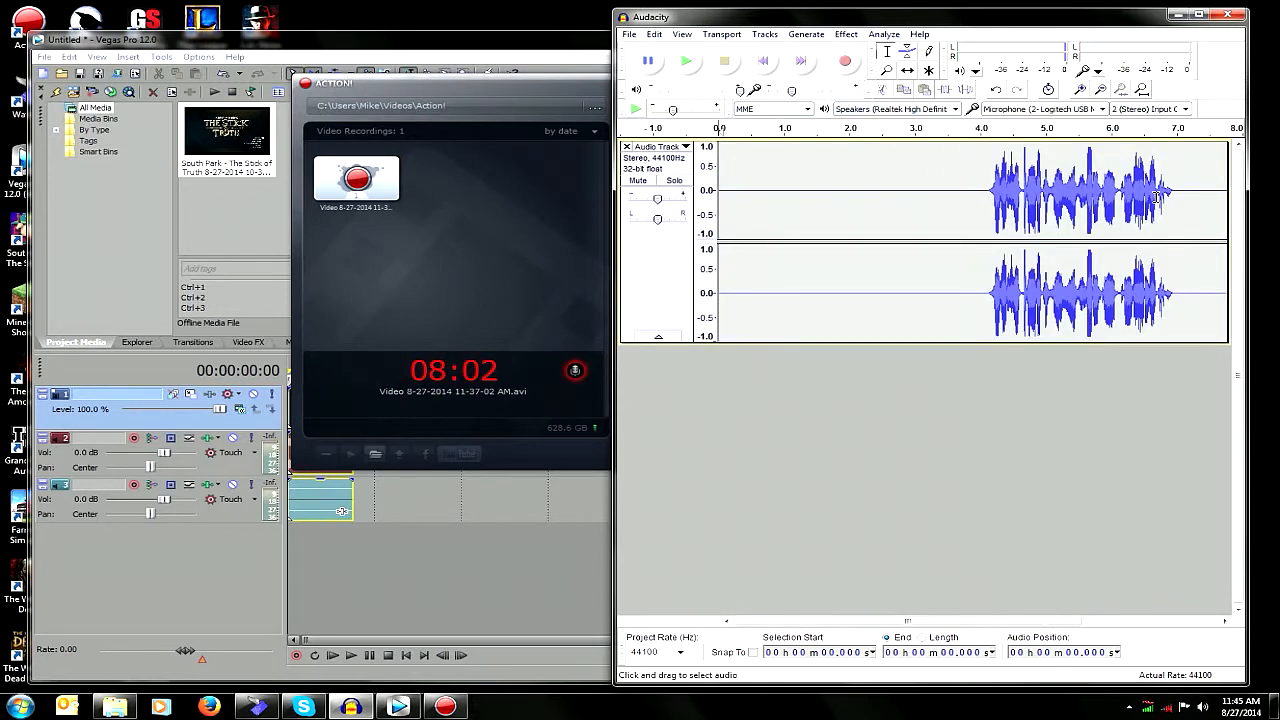
Step: Capture a noise profile from the silent section after the speech, from about 6.99 s to the track's end
{"action": "left_click_drag", "start_coordinate": [1175, 189], "coordinate": [1100, 190]}
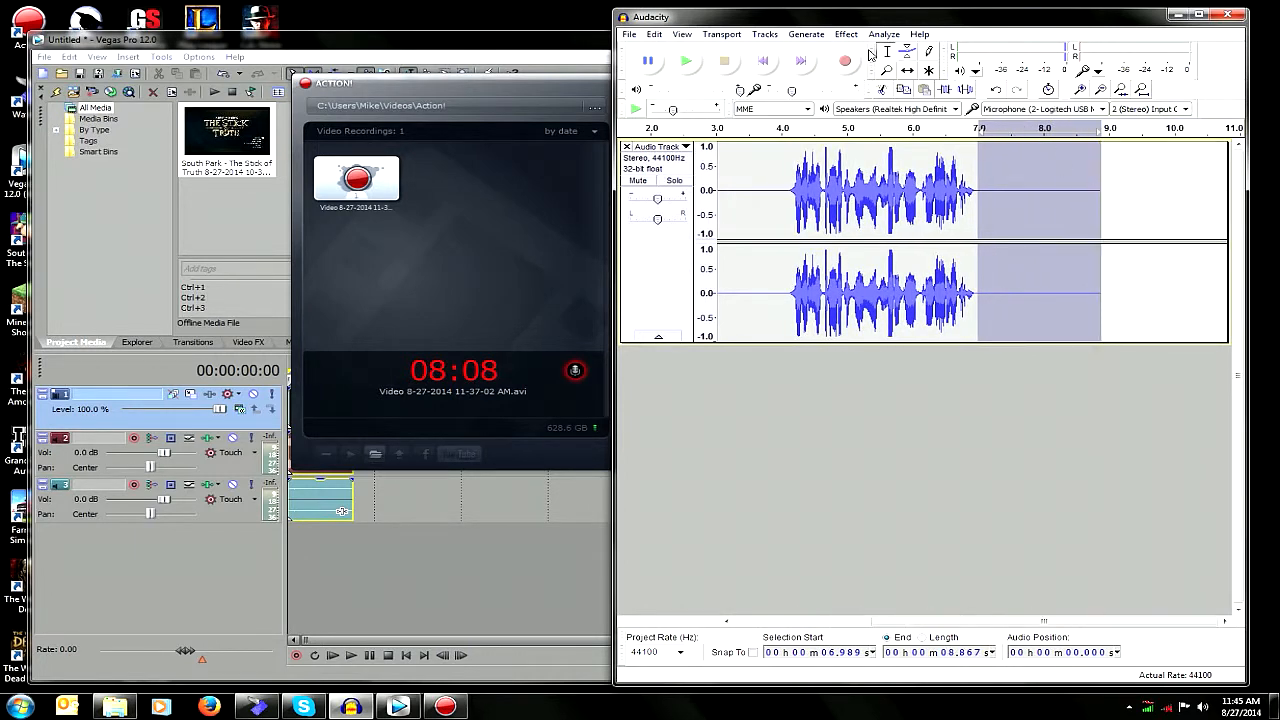
{"action": "left_click", "coordinate": [846, 34]}
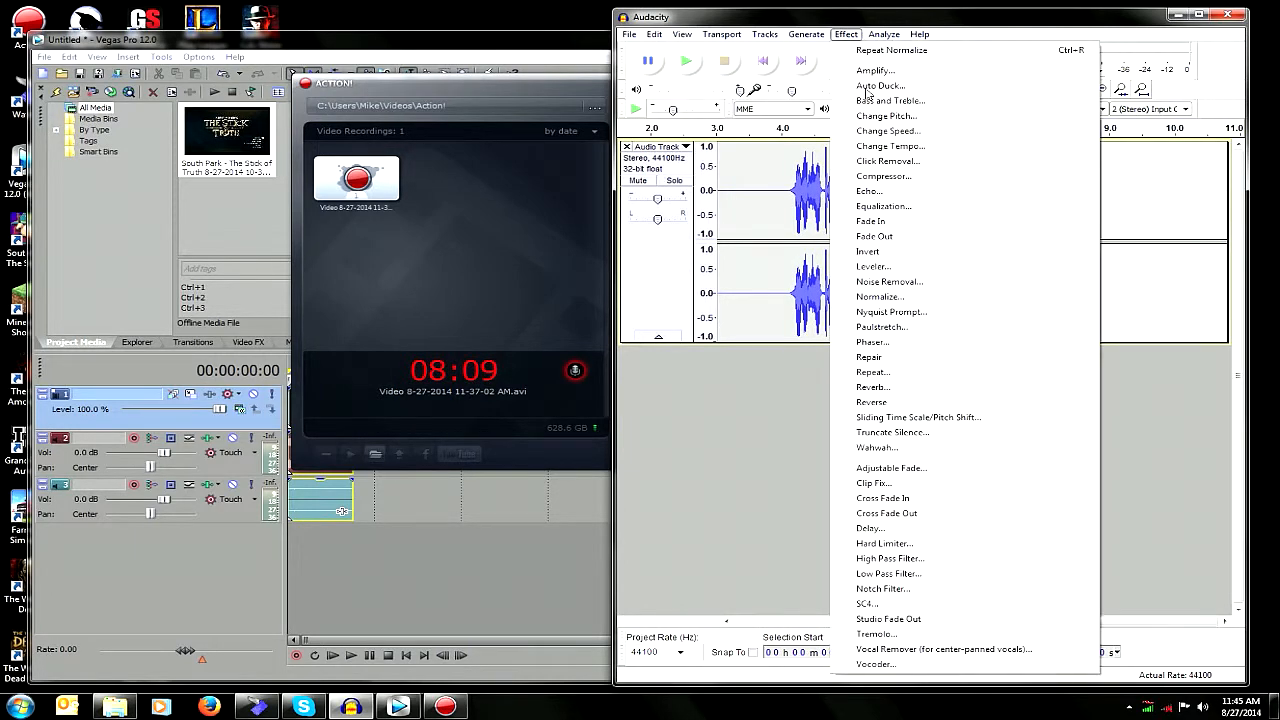
{"action": "left_click", "coordinate": [890, 283]}
{"action": "left_click", "coordinate": [940, 279]}
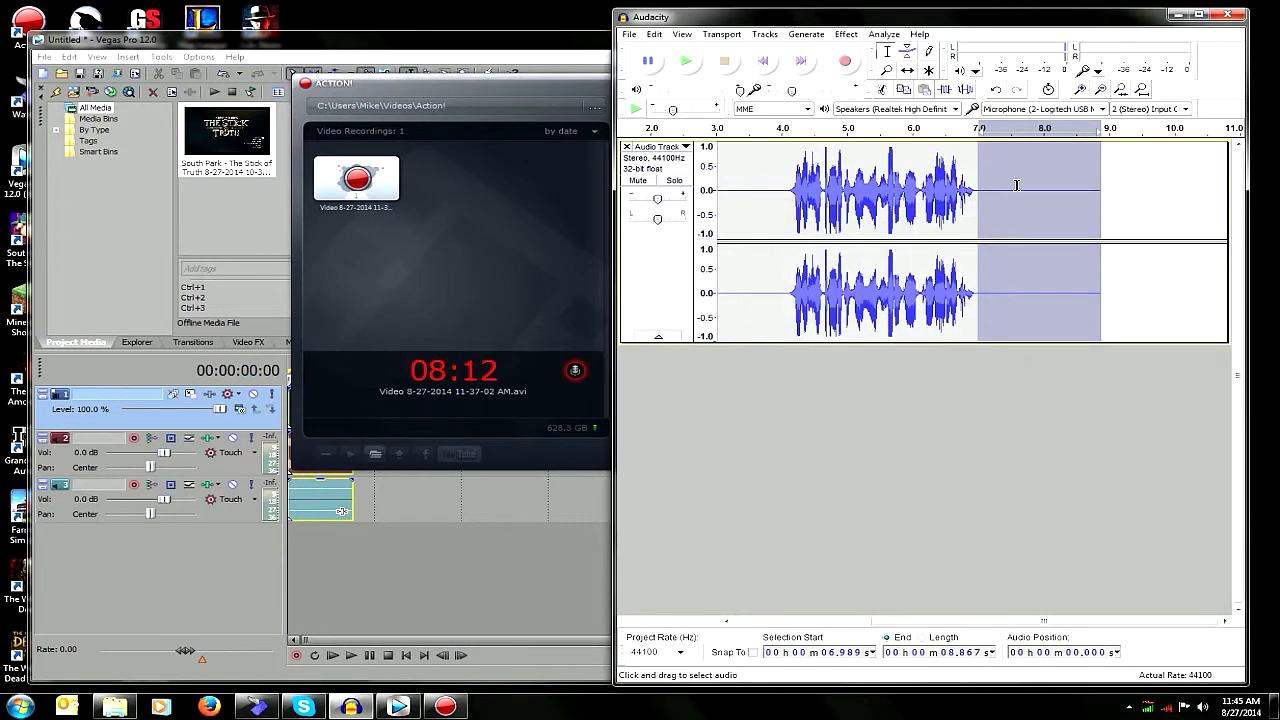
Step: Apply Noise Removal to the entire recording with 24 dB reduction, 0.00 sensitivity, 150 Hz smoothing and 0.15 s attack/decay
{"action": "key", "text": "ctrl+a"}
{"action": "left_click", "coordinate": [846, 34]}
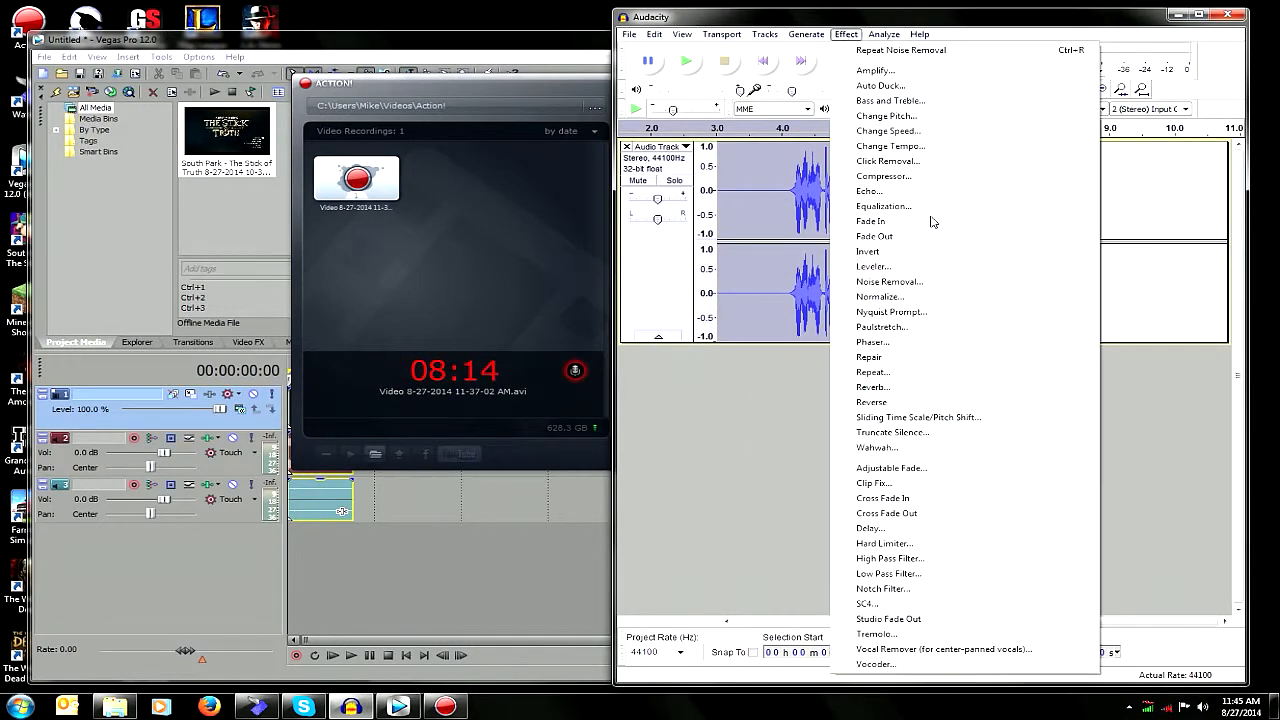
{"action": "left_click", "coordinate": [895, 283]}
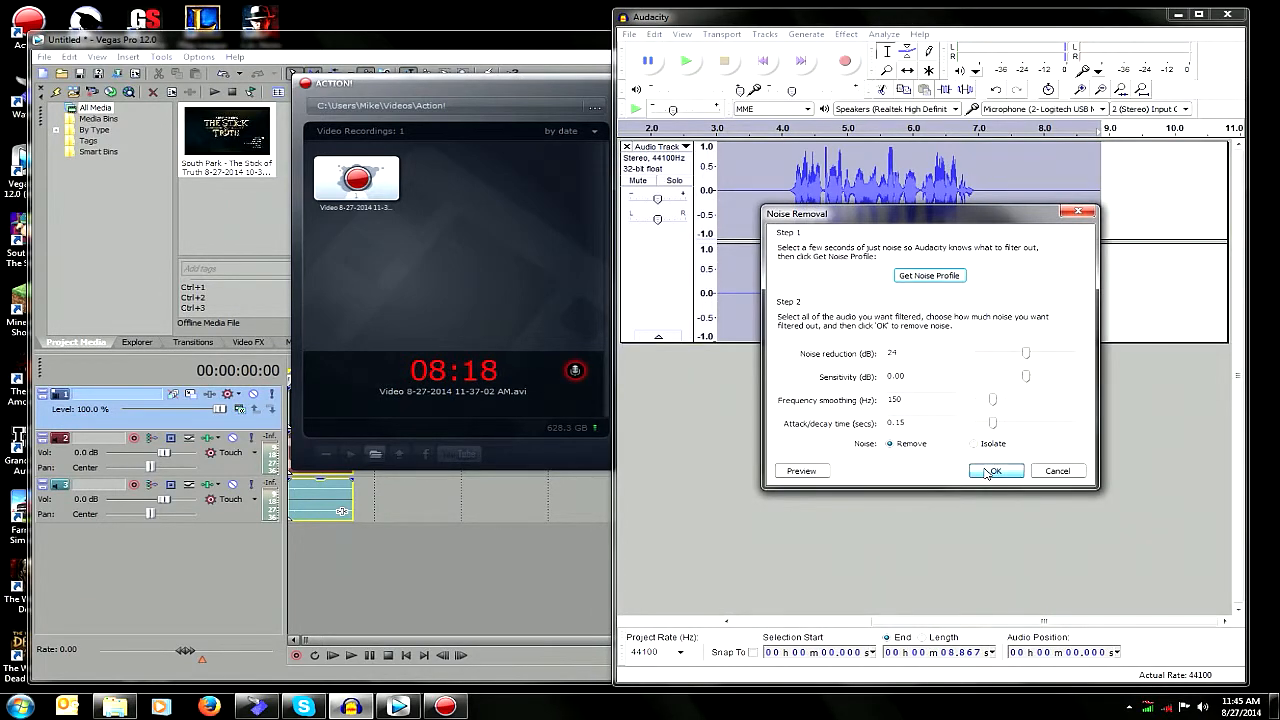
{"action": "left_click", "coordinate": [990, 471]}
Step: Normalize the noise-reduced recording to -1.0 dB with DC offset removal and play it back from the start
{"action": "left_click", "coordinate": [845, 33]}
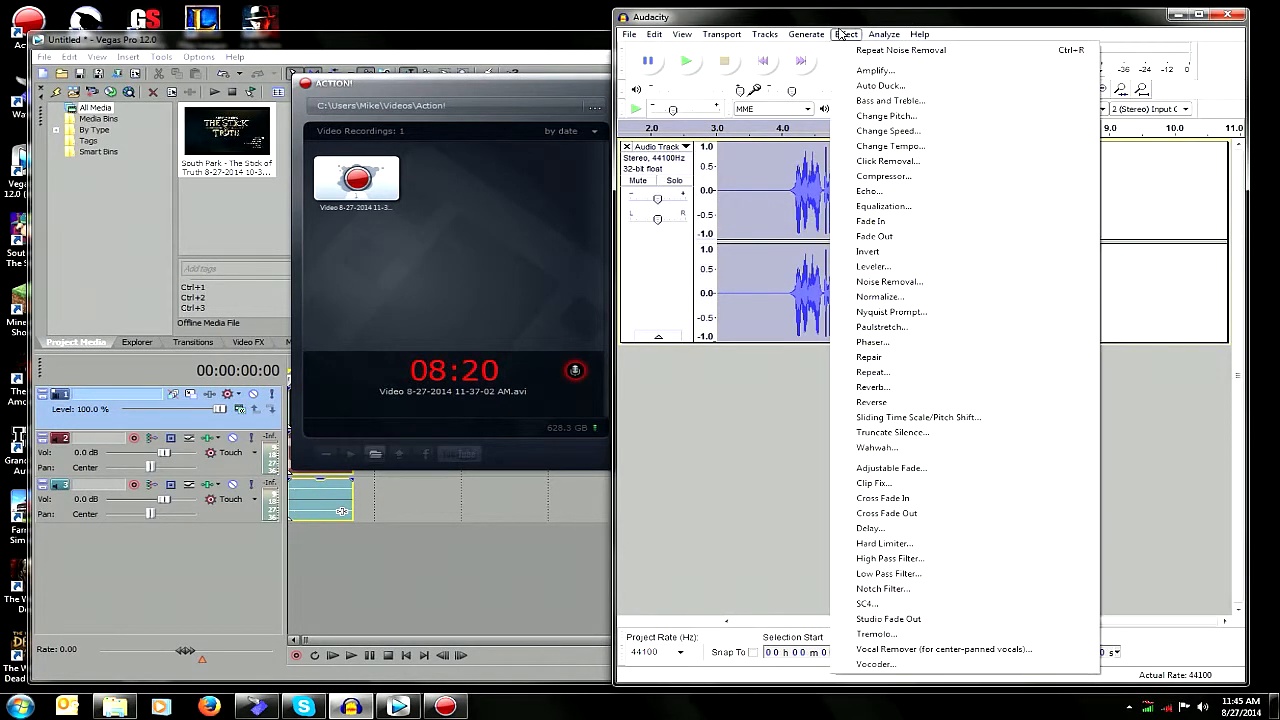
{"action": "left_click", "coordinate": [878, 297]}
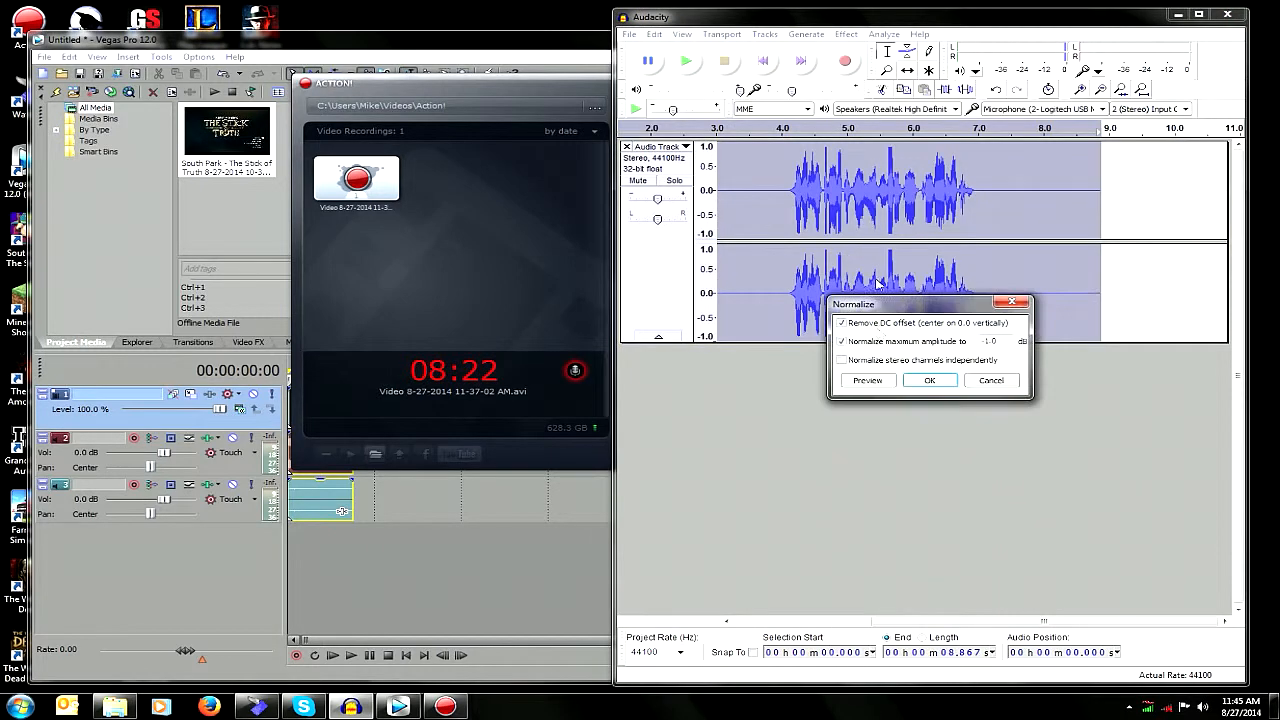
{"action": "left_click", "coordinate": [929, 380]}
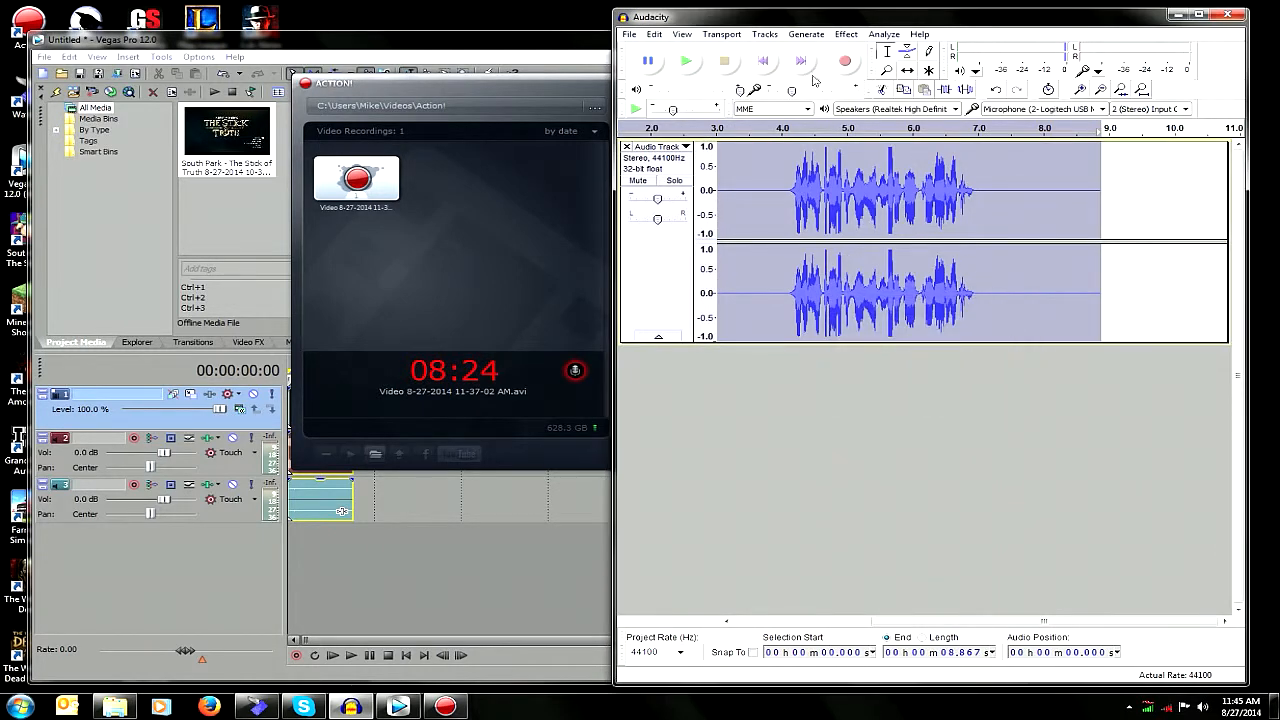
{"action": "left_click", "coordinate": [763, 64]}
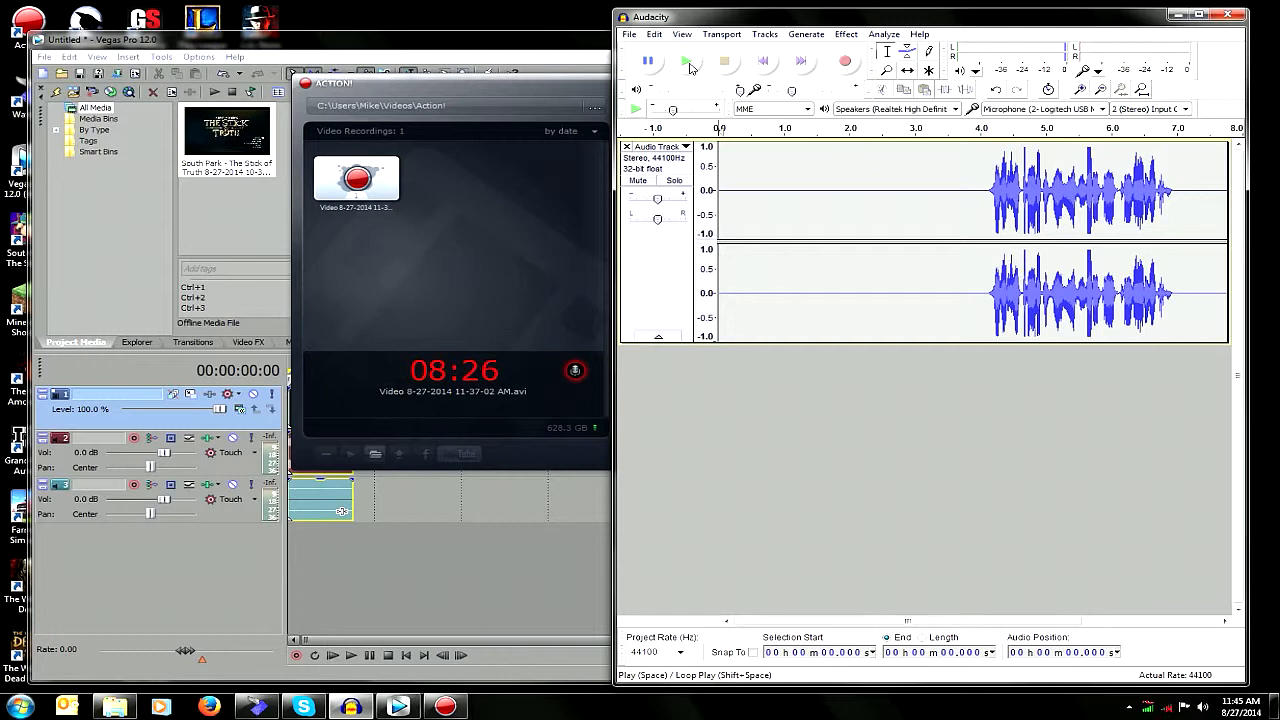
{"action": "left_click", "coordinate": [688, 63]}
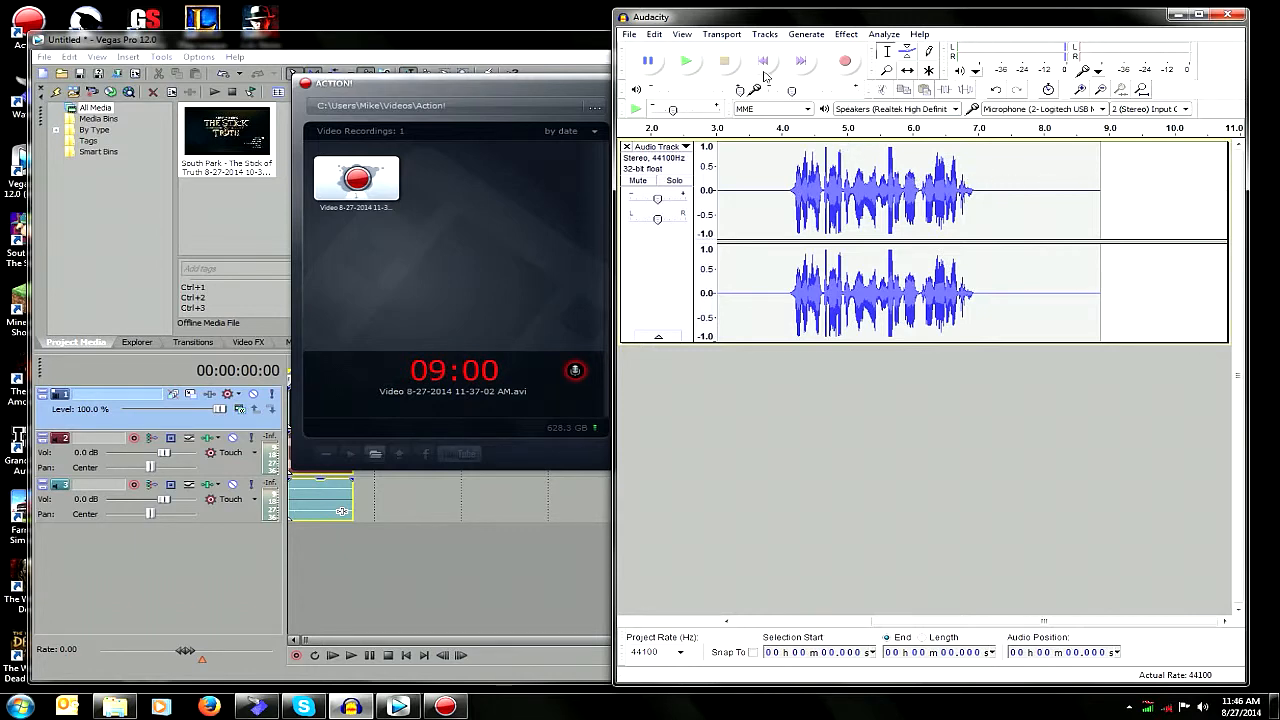
Step: Export the recording to My Music as the 16-bit PCM WAV file blahblahblah, replacing the existing file and leaving the metadata blank
{"action": "left_click", "coordinate": [630, 35]}
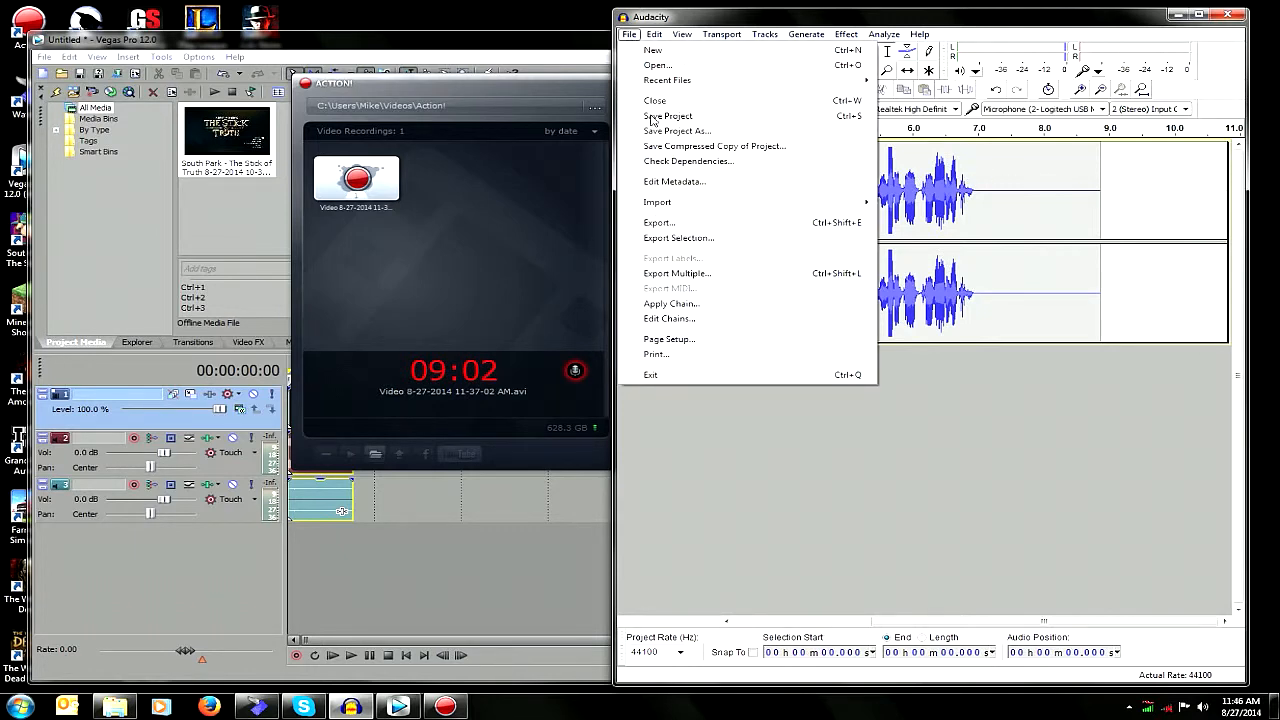
{"action": "left_click", "coordinate": [672, 224]}
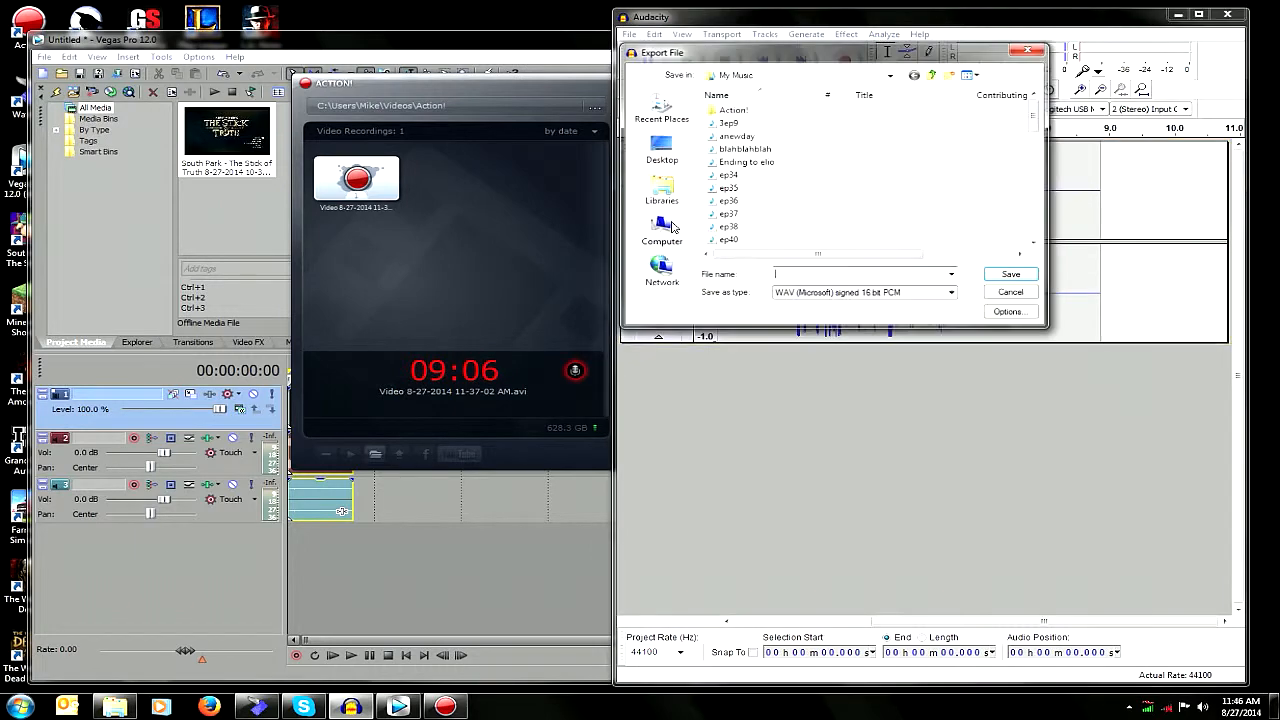
{"action": "left_click", "coordinate": [757, 150]}
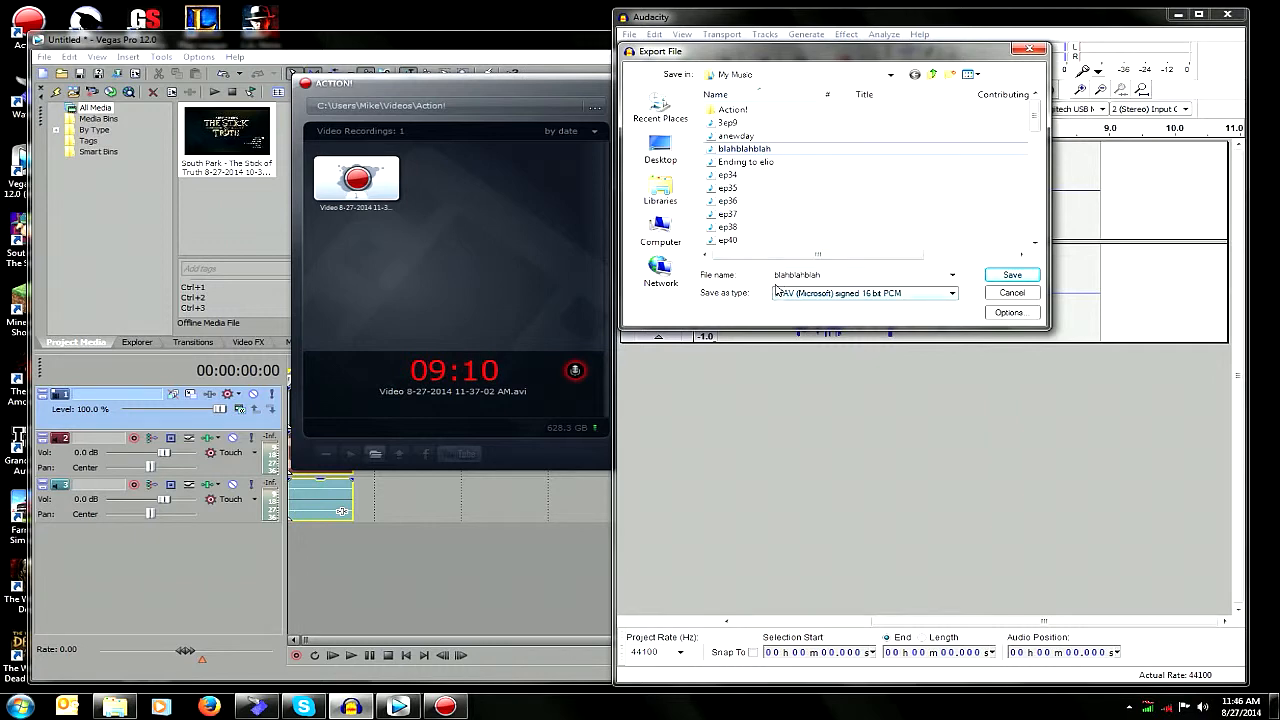
{"action": "left_click", "coordinate": [1012, 277]}
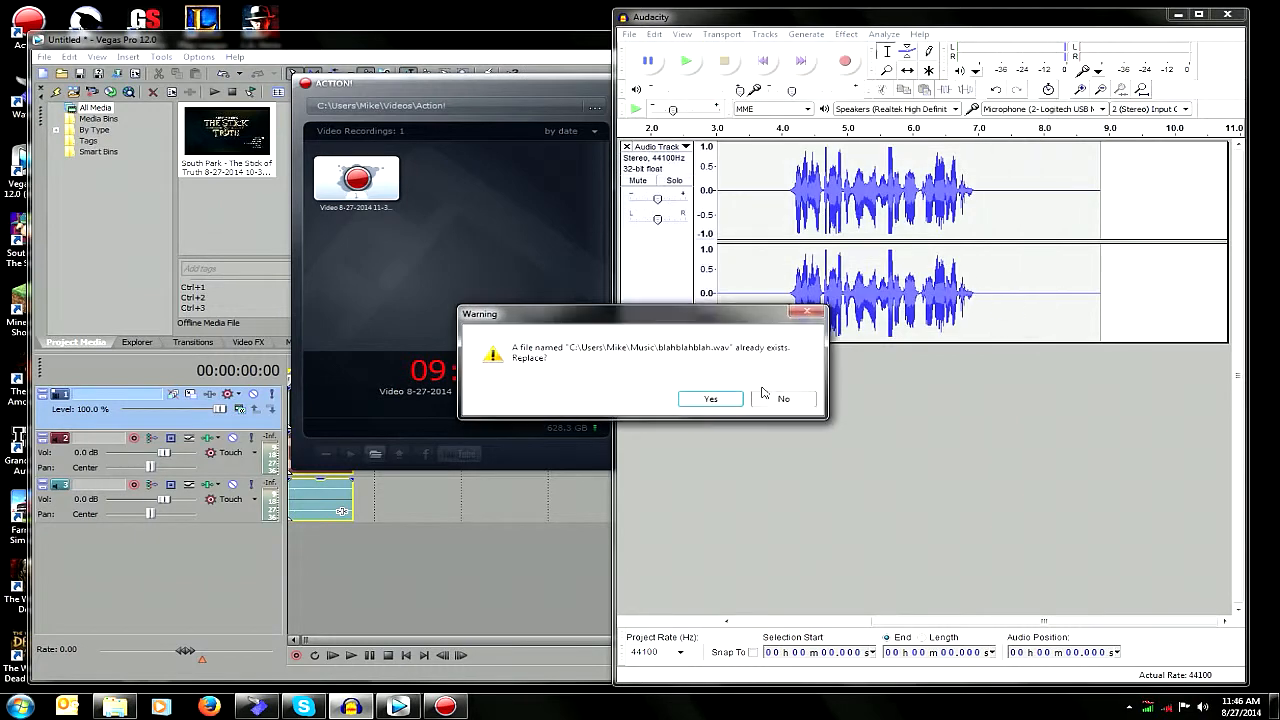
{"action": "left_click", "coordinate": [722, 401]}
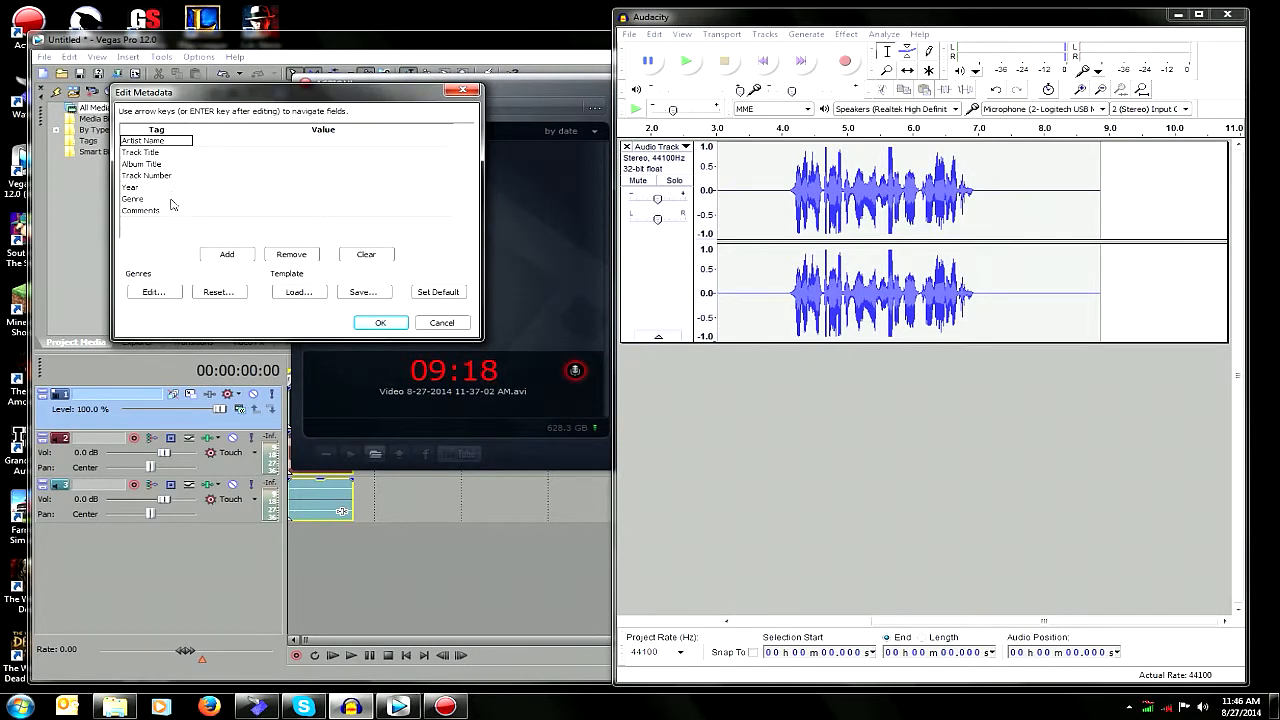
{"action": "left_click", "coordinate": [385, 323]}
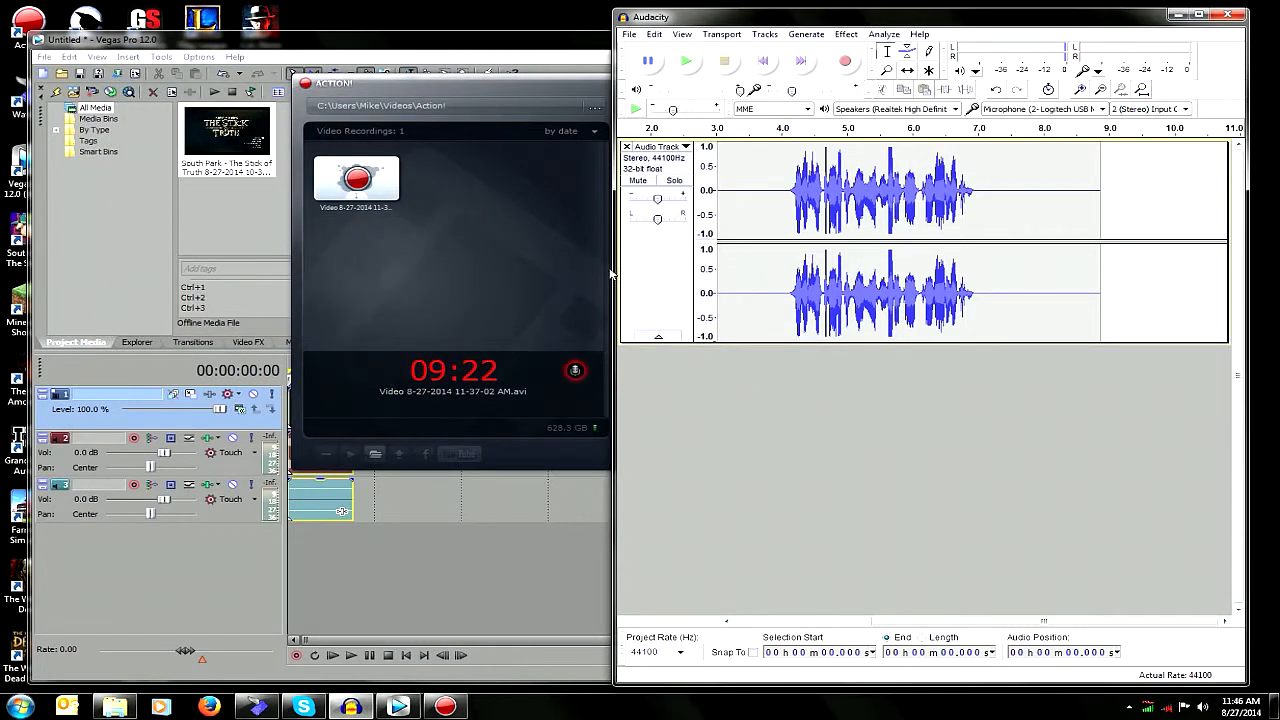
Step: Import blahblahblah.wav from the Music library into the Vegas Pro project media and place it on a new audio track at the timeline start
{"action": "left_click", "coordinate": [233, 234]}
{"action": "left_click", "coordinate": [115, 706]}
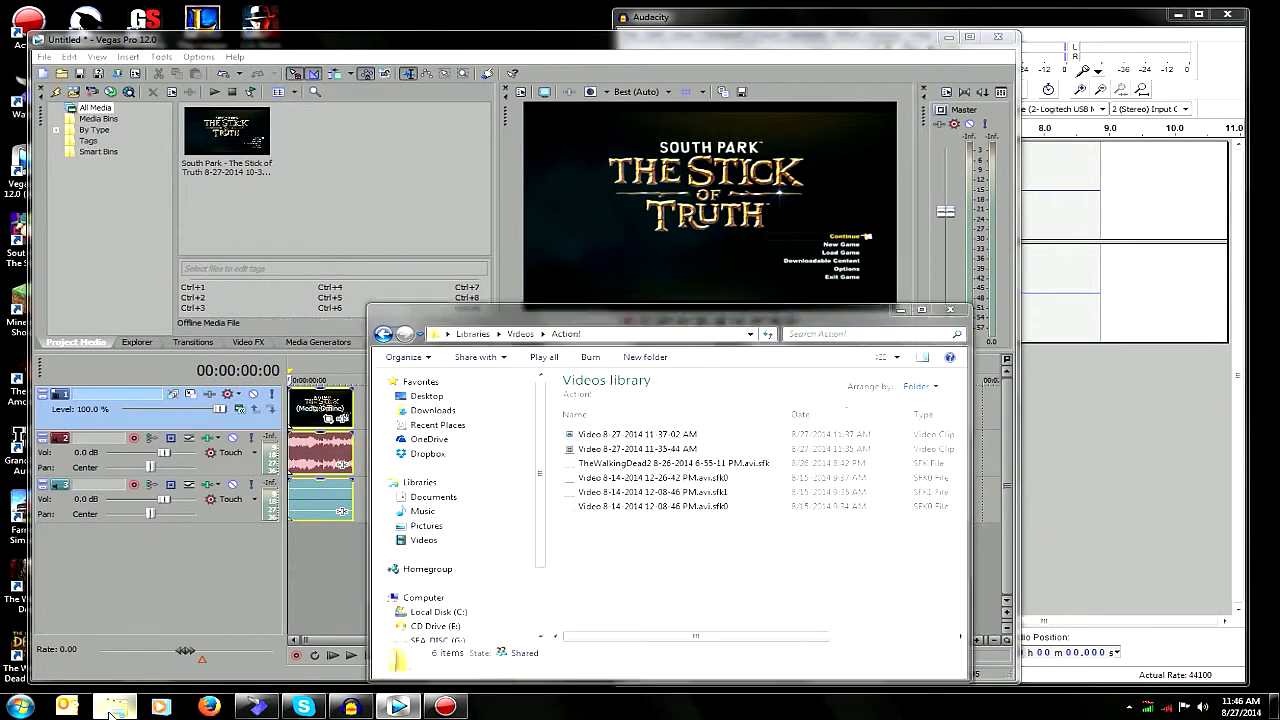
{"action": "left_click", "coordinate": [426, 512]}
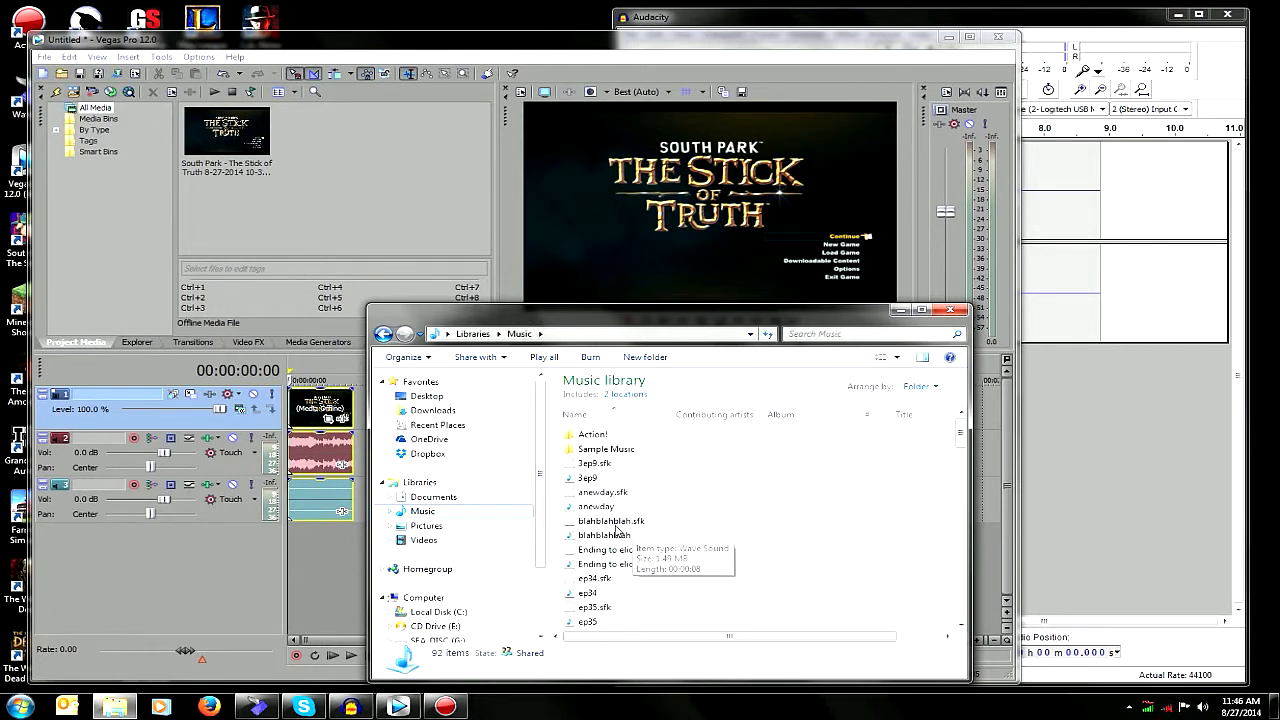
{"action": "left_click_drag", "start_coordinate": [962, 435], "coordinate": [964, 491]}
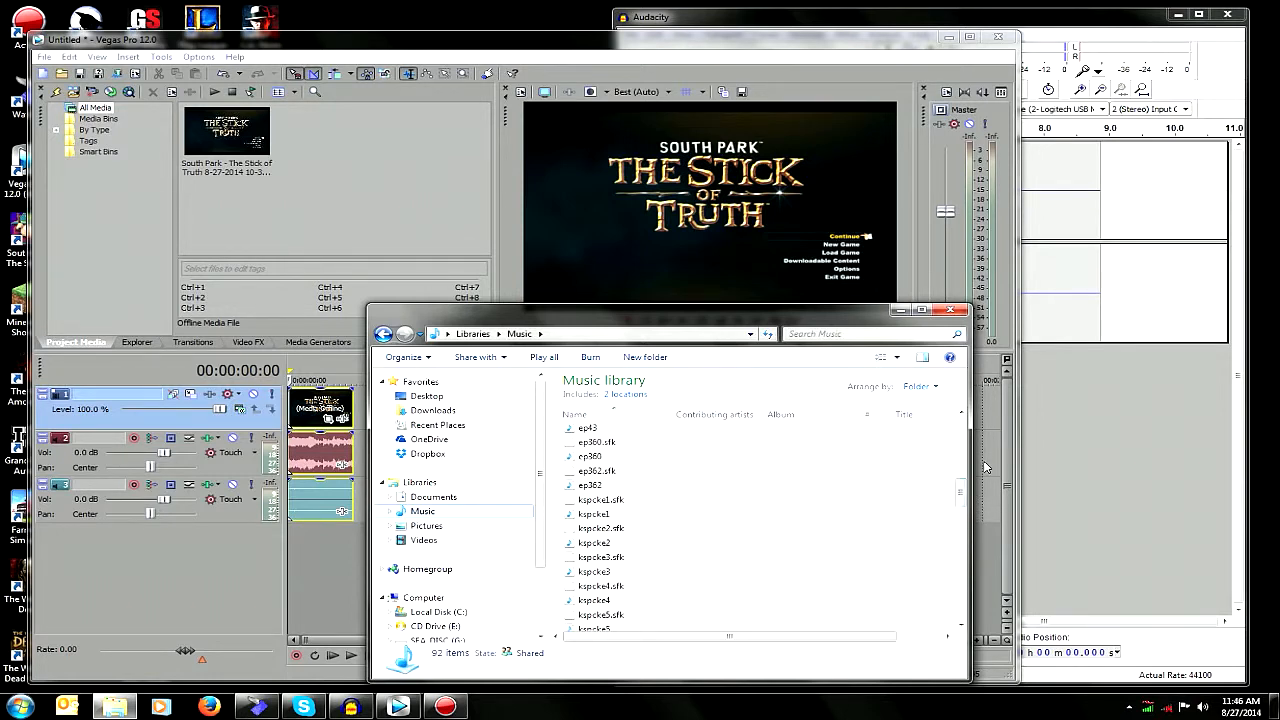
{"action": "left_click_drag", "start_coordinate": [958, 490], "coordinate": [981, 444]}
{"action": "left_click", "coordinate": [603, 460]}
{"action": "left_click_drag", "start_coordinate": [582, 455], "coordinate": [340, 215]}
{"action": "left_click", "coordinate": [306, 231]}
{"action": "left_click_drag", "start_coordinate": [228, 133], "coordinate": [320, 568]}
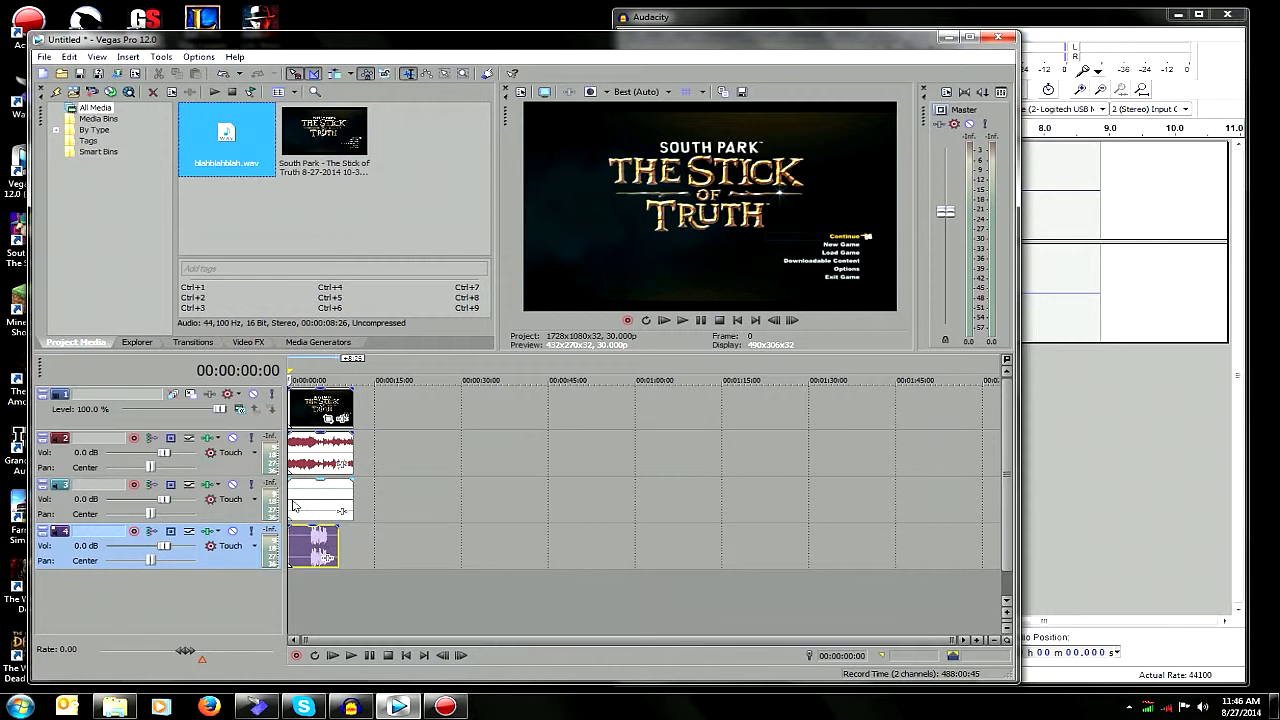
Step: Lower the game audio event's gain, set its track volume to -5.7 dB, and mute the original microphone track
{"action": "left_click_drag", "start_coordinate": [323, 437], "coordinate": [323, 459]}
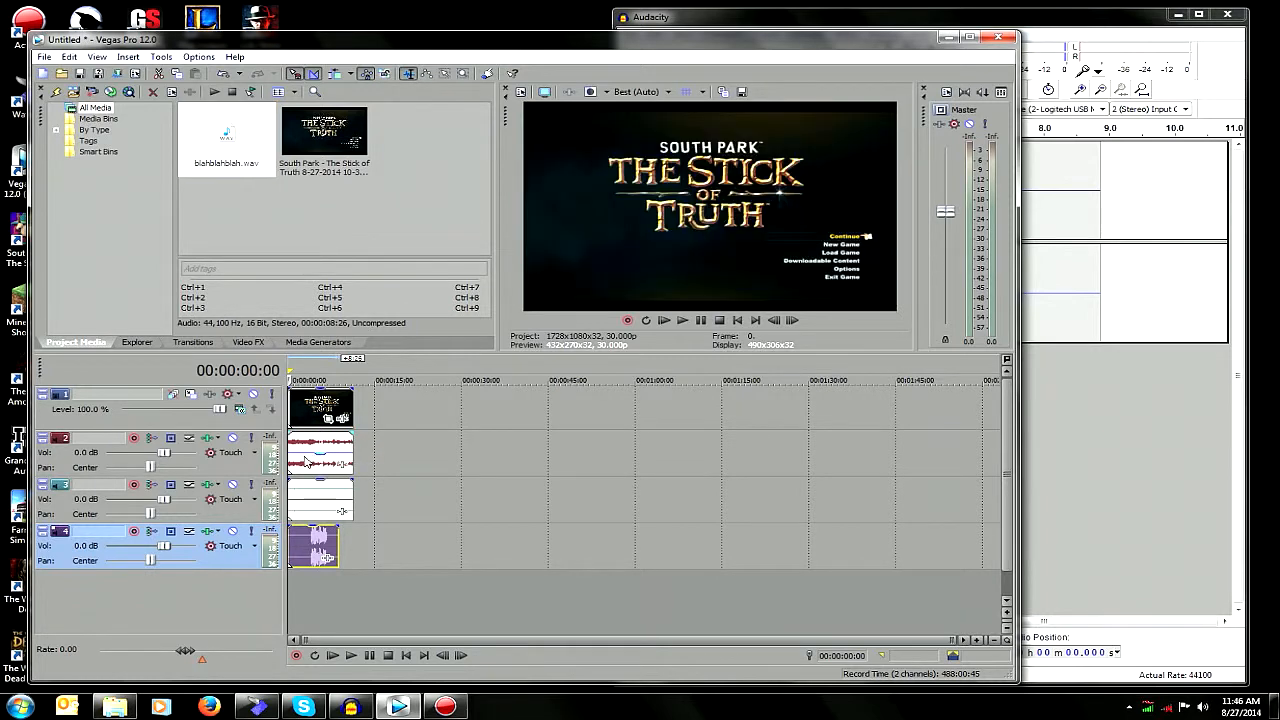
{"action": "left_click_drag", "start_coordinate": [163, 453], "coordinate": [139, 454]}
{"action": "left_click", "coordinate": [232, 484]}
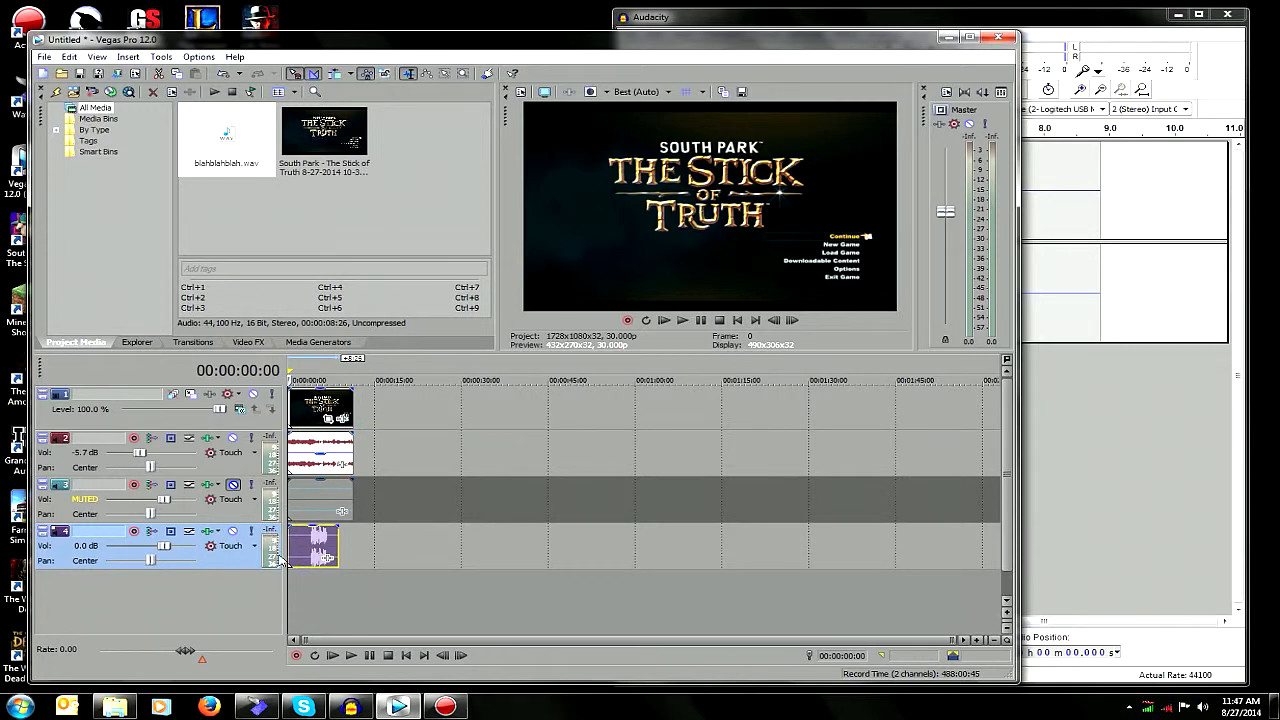
Step: Play the timeline from the start to check the processed commentary against the game audio, and stop playback
{"action": "left_click", "coordinate": [682, 320]}
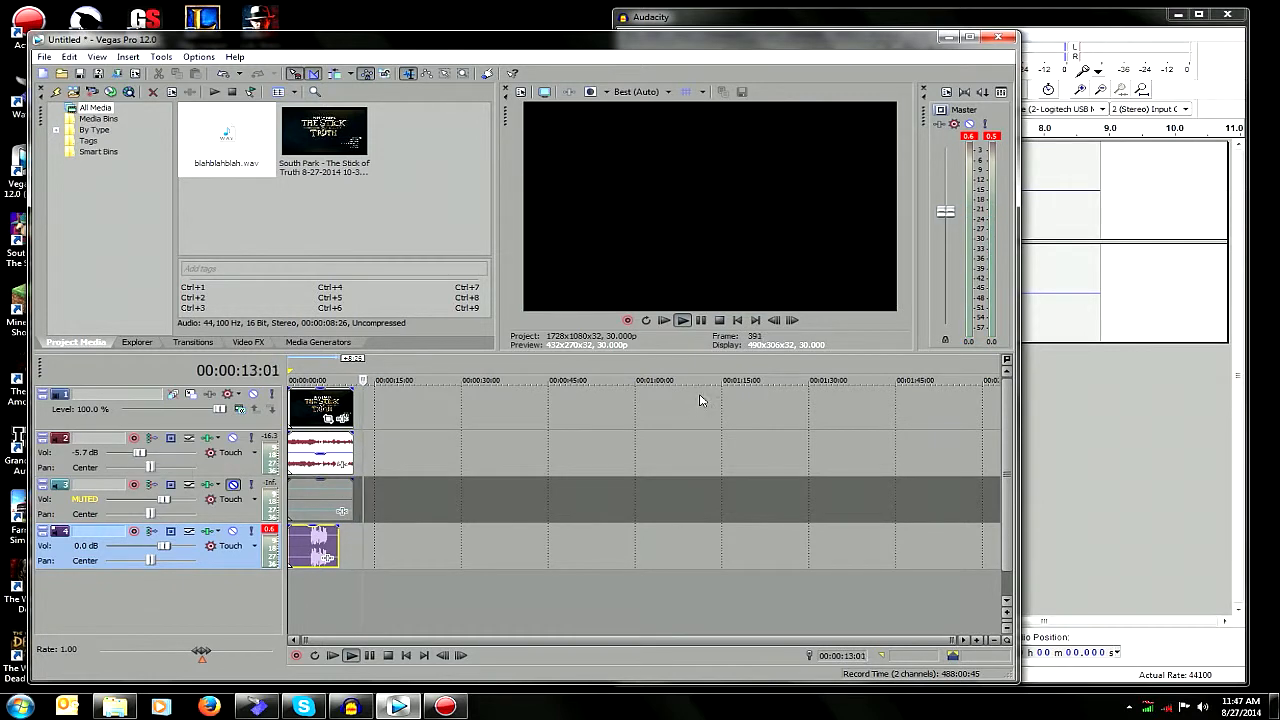
{"action": "left_click", "coordinate": [719, 321]}
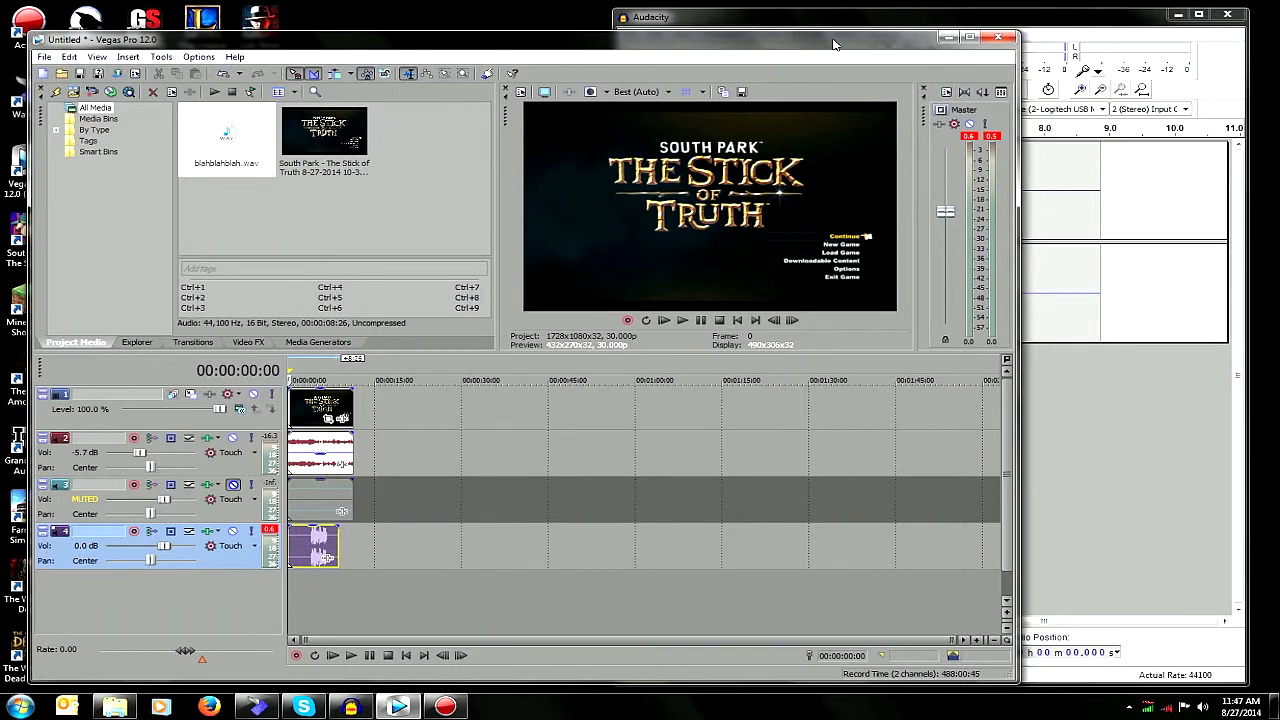
Step: Bring up the Action! recorder window and close Audacity without saving the project changes
{"action": "left_click", "coordinate": [446, 706]}
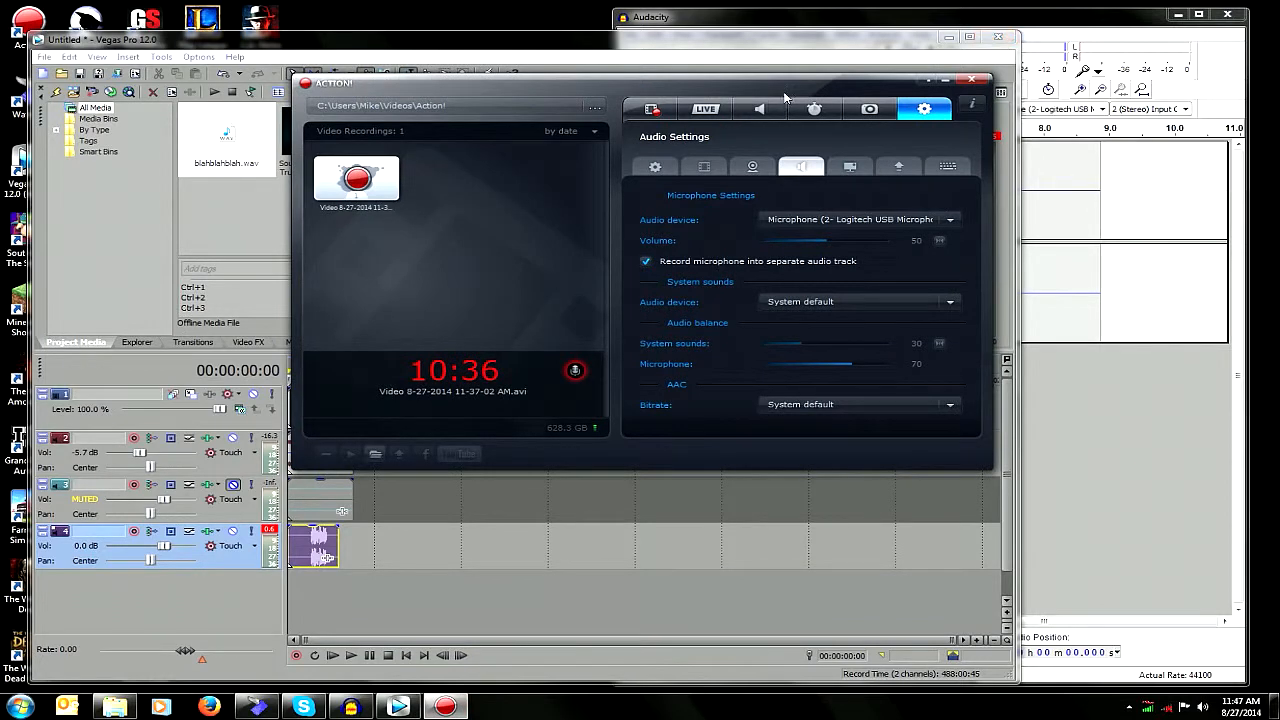
{"action": "left_click", "coordinate": [853, 20]}
{"action": "left_click", "coordinate": [1227, 14]}
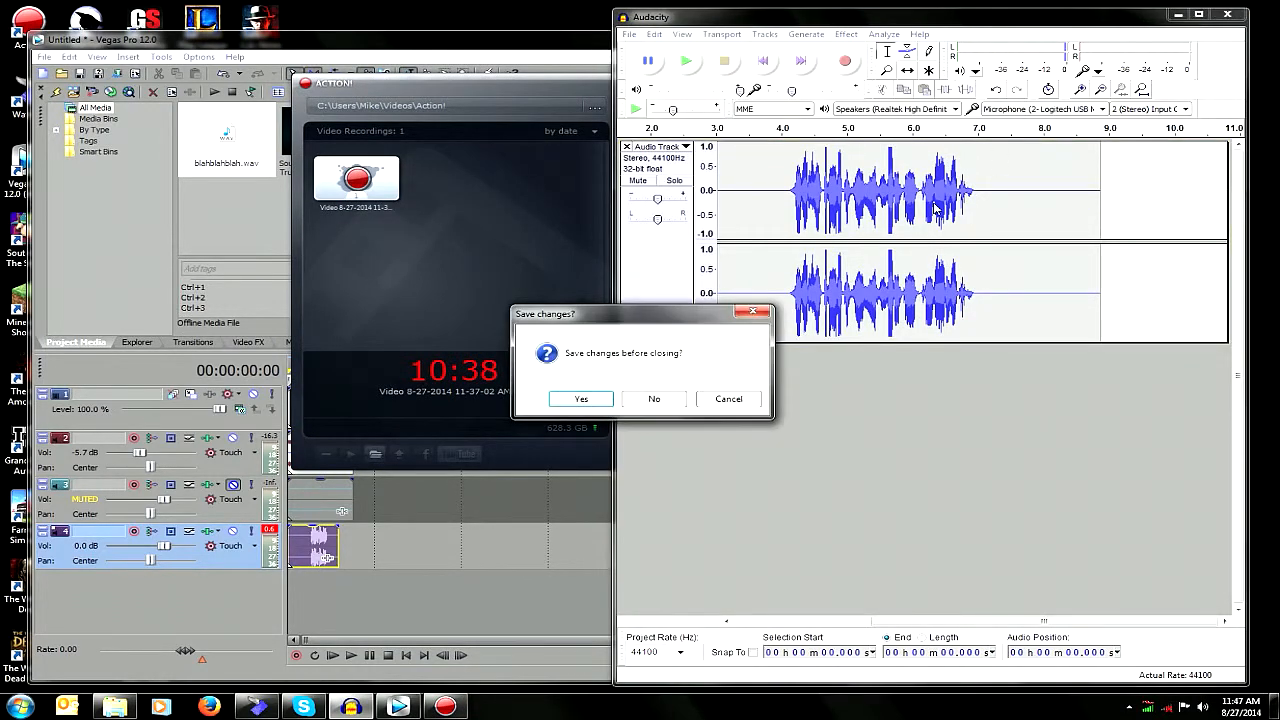
{"action": "left_click", "coordinate": [678, 401]}
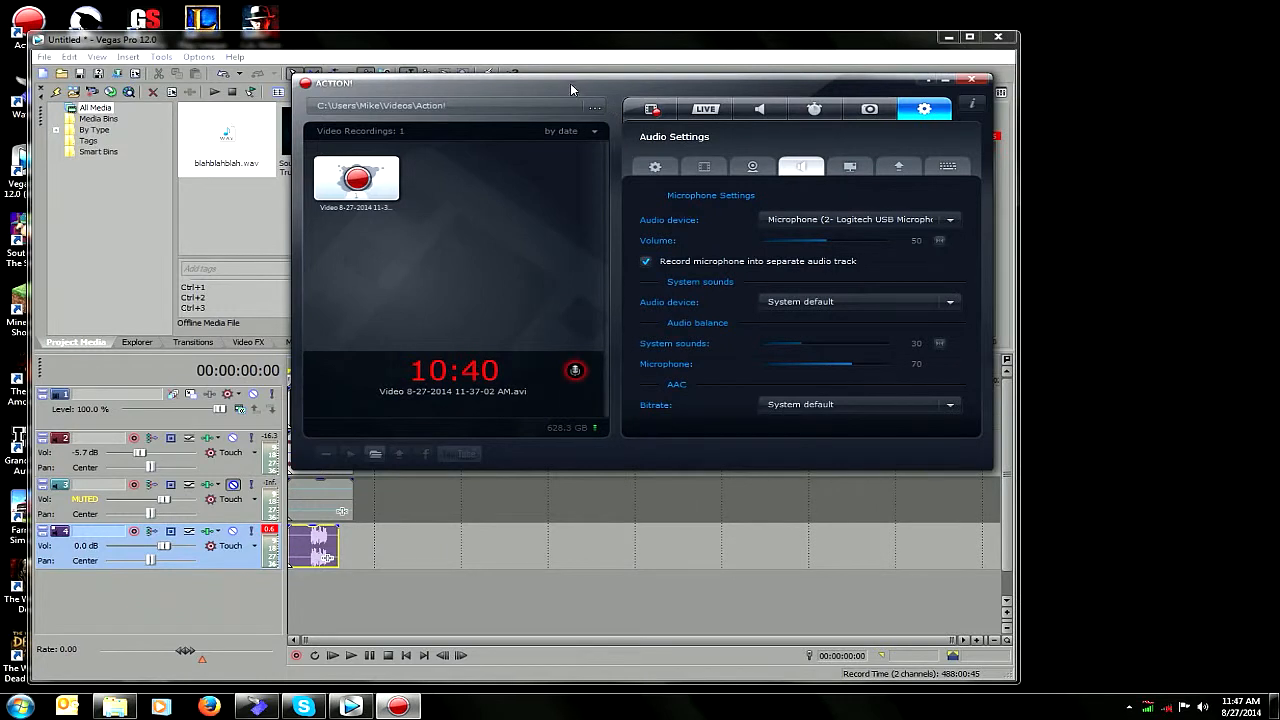